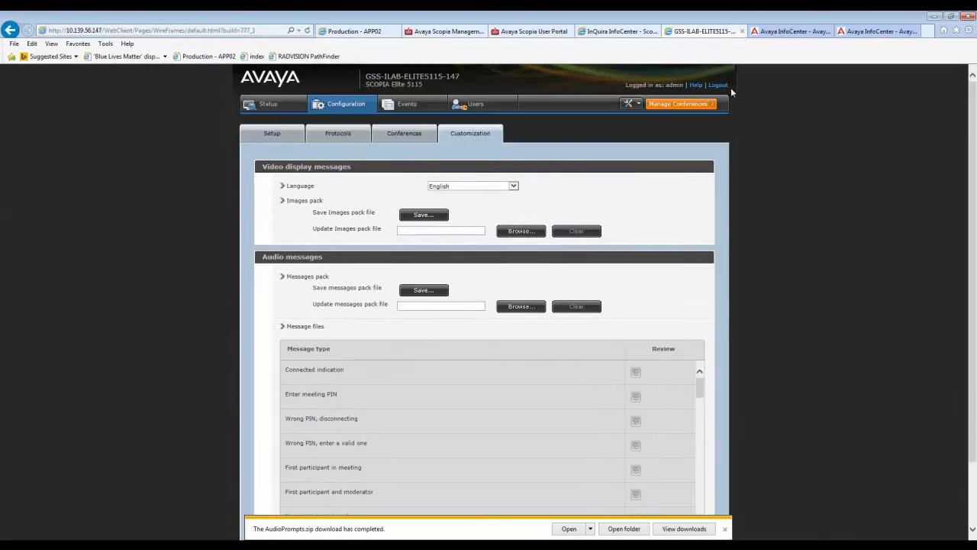
# Log out, then sign back in as admin with the account password
pyautogui.click(719, 87)
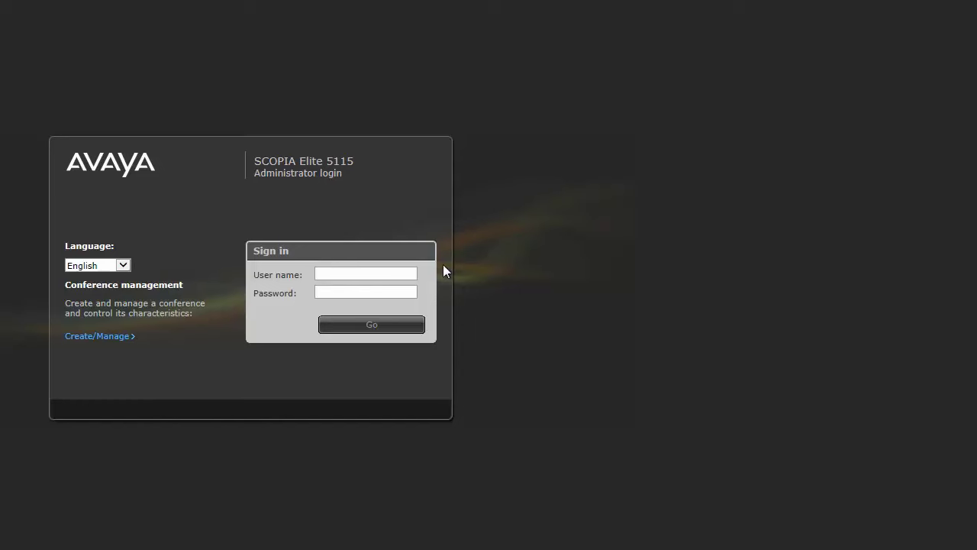
pyautogui.press('Tab')
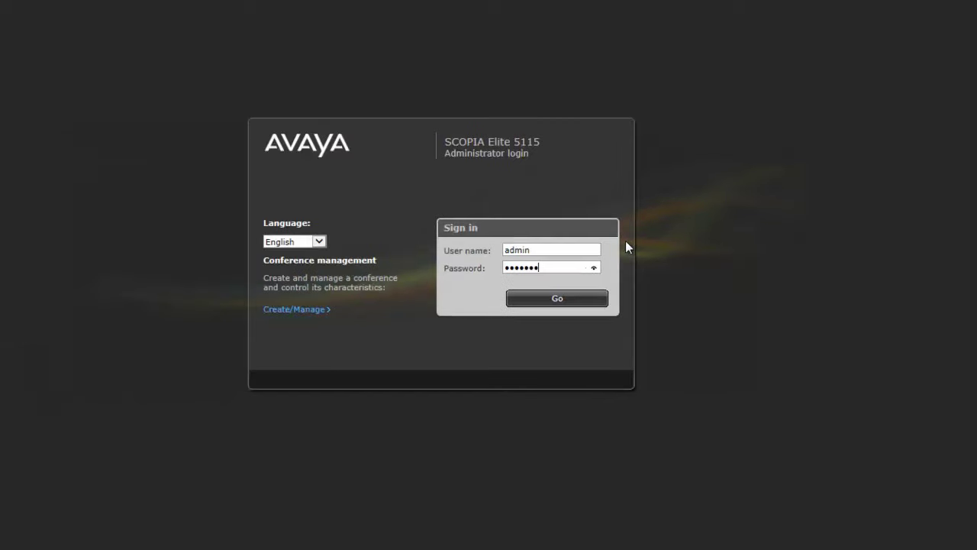
pyautogui.press('Return')
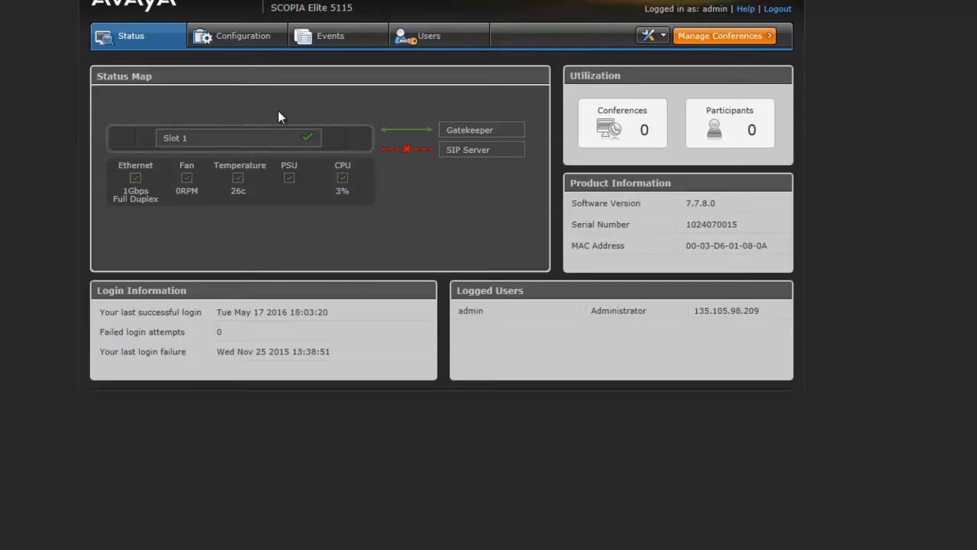
# Go to Configuration > Customization for the video display and audio message settings
pyautogui.click(250, 38)
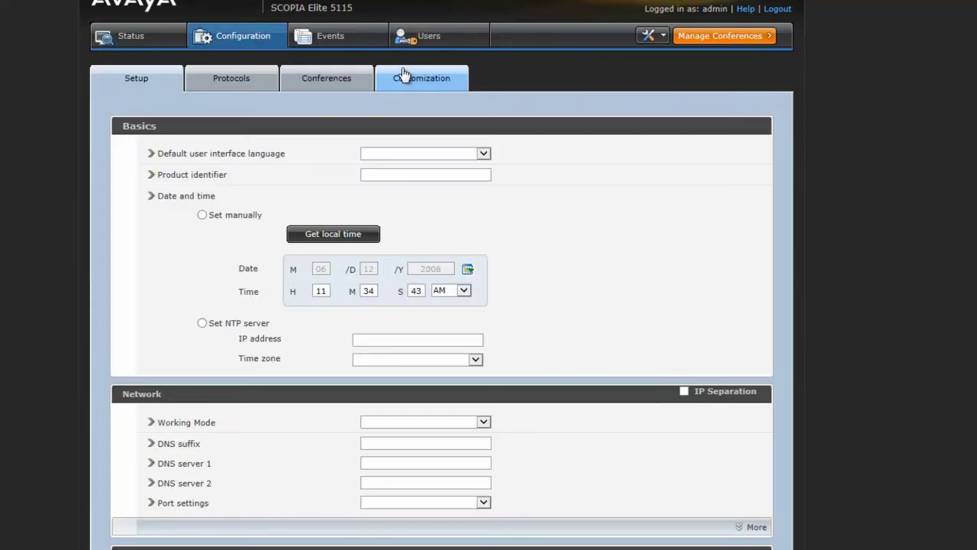
pyautogui.click(412, 79)
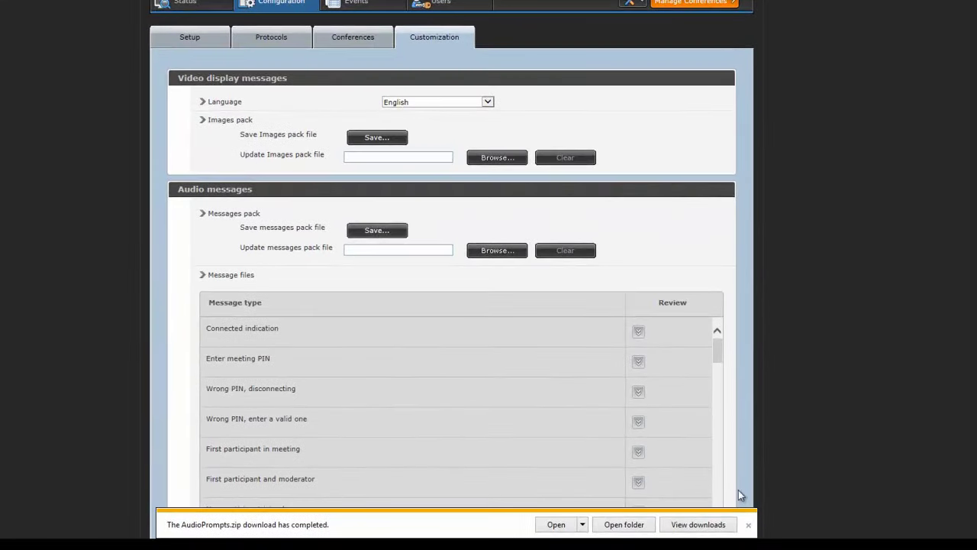
# Save the messages pack to TMP, then decline replacing AudioPrompts.zip and cancel
pyautogui.click(748, 528)
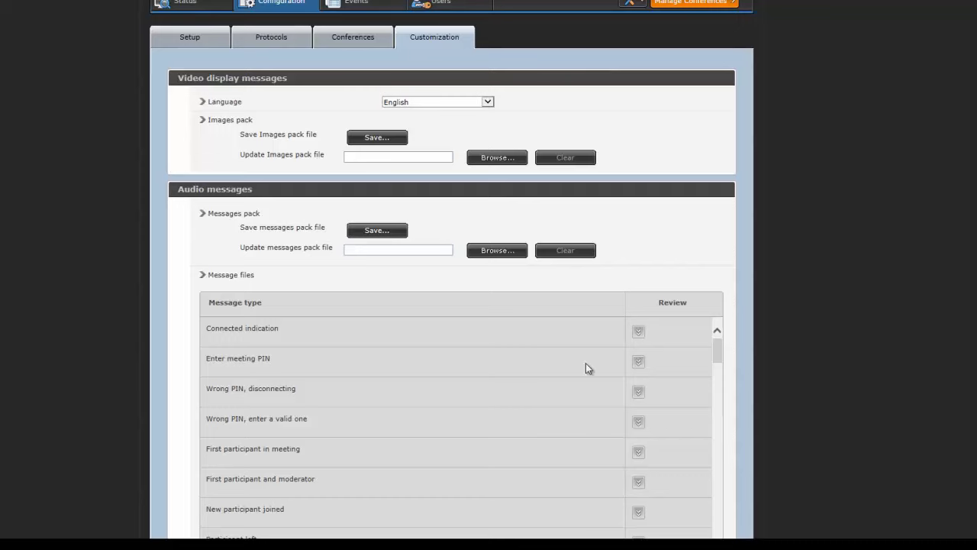
pyautogui.click(383, 231)
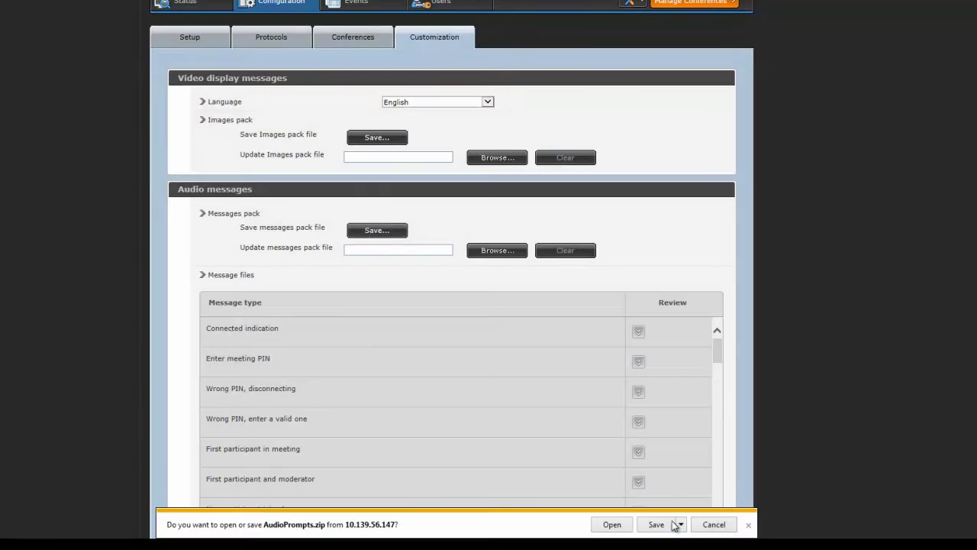
pyautogui.click(681, 528)
pyautogui.click(710, 514)
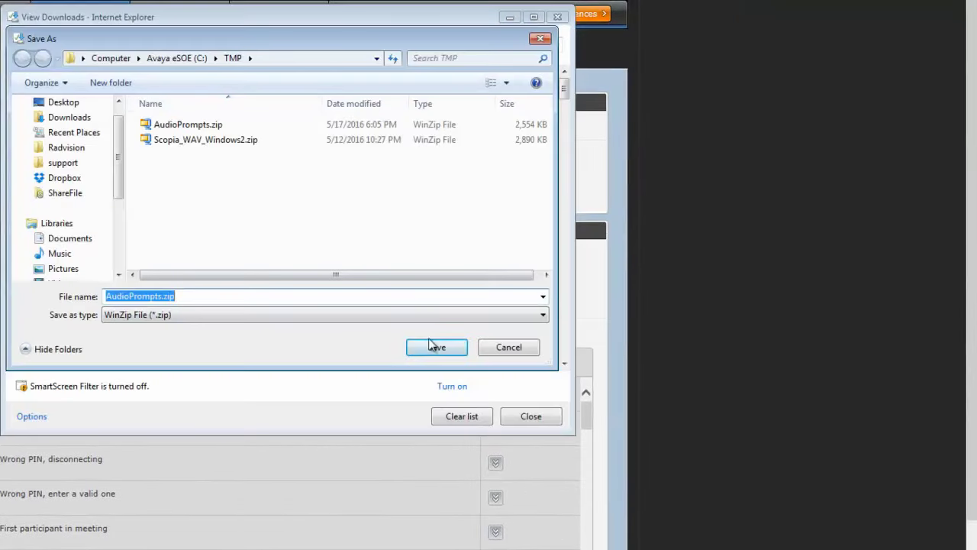
pyautogui.click(455, 353)
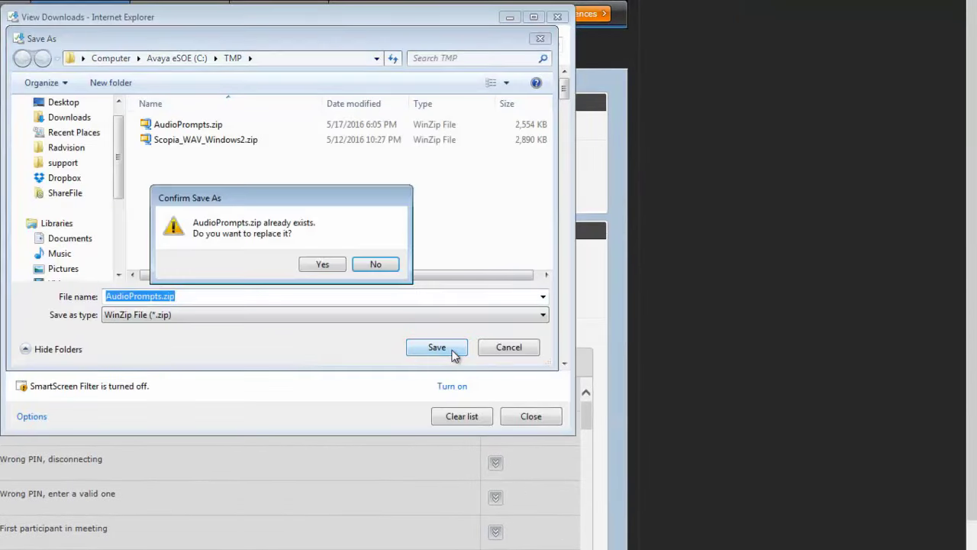
pyautogui.click(381, 264)
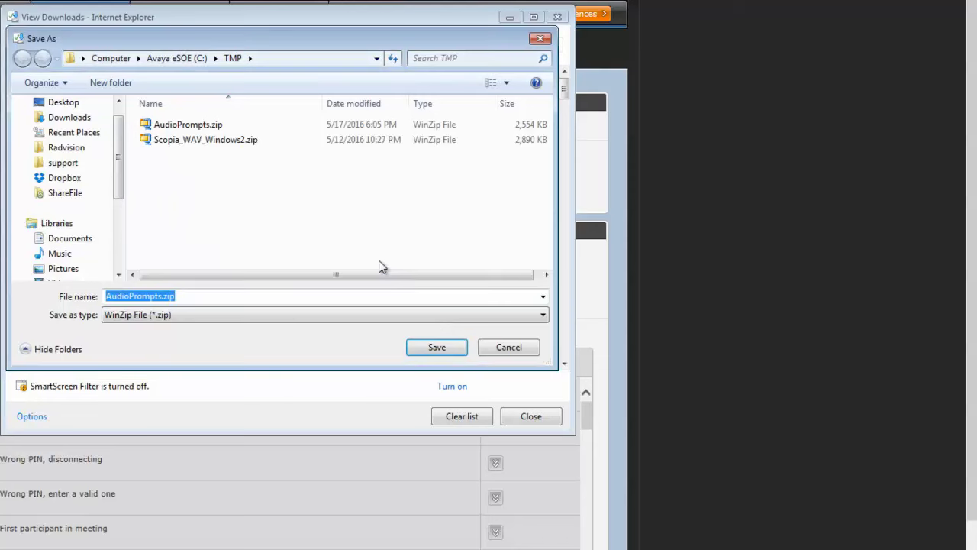
pyautogui.click(508, 348)
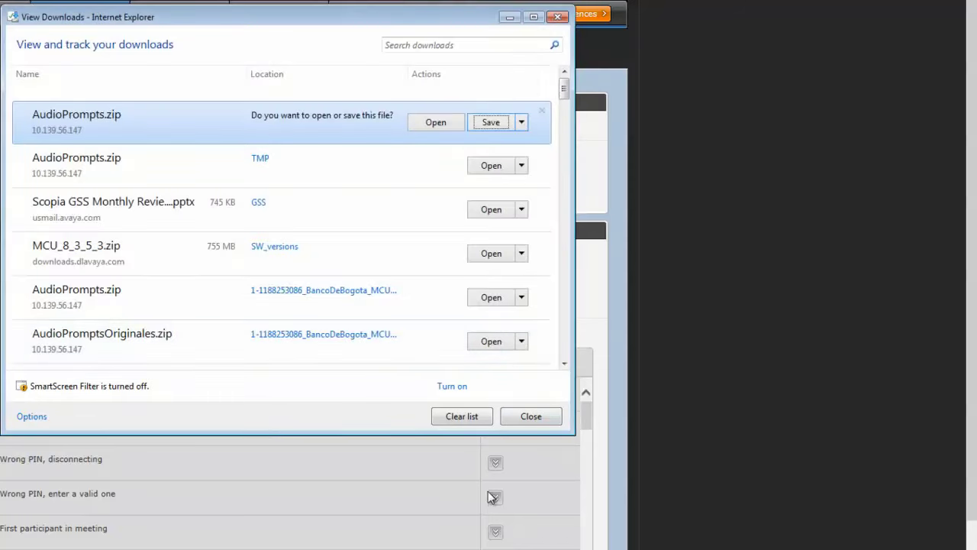
# Open AudioPrompts.zip from TMP in WinZip and scroll its flat list of WAV prompts
pyautogui.click(260, 159)
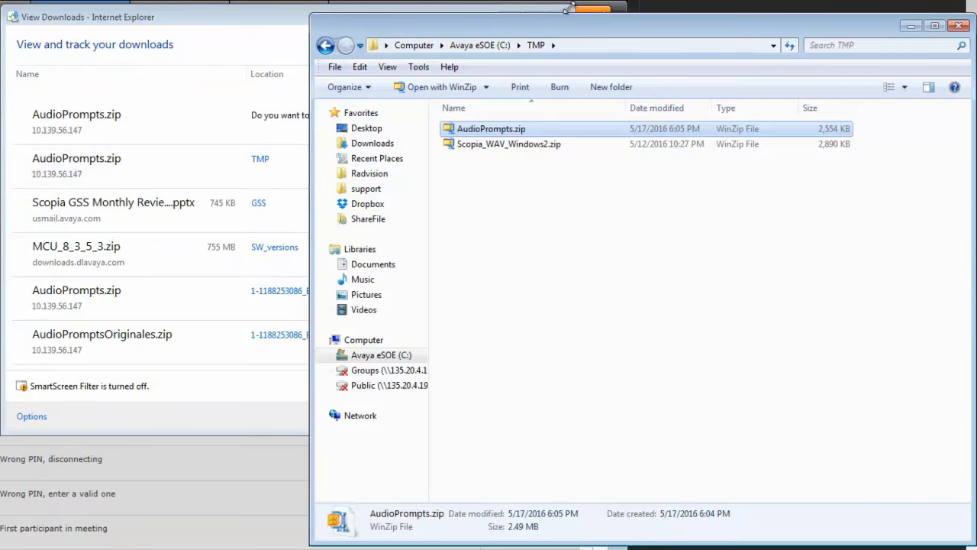
pyautogui.click(240, 30)
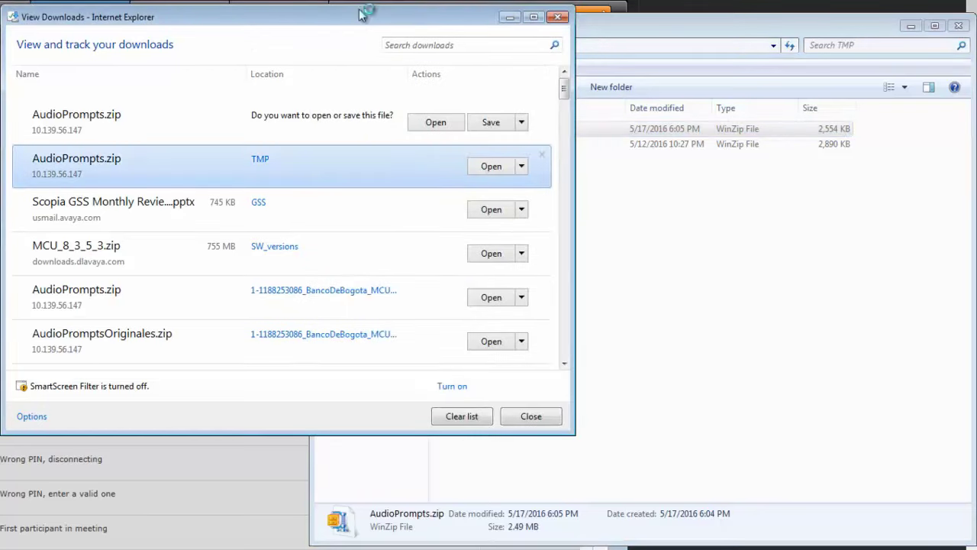
pyautogui.click(558, 16)
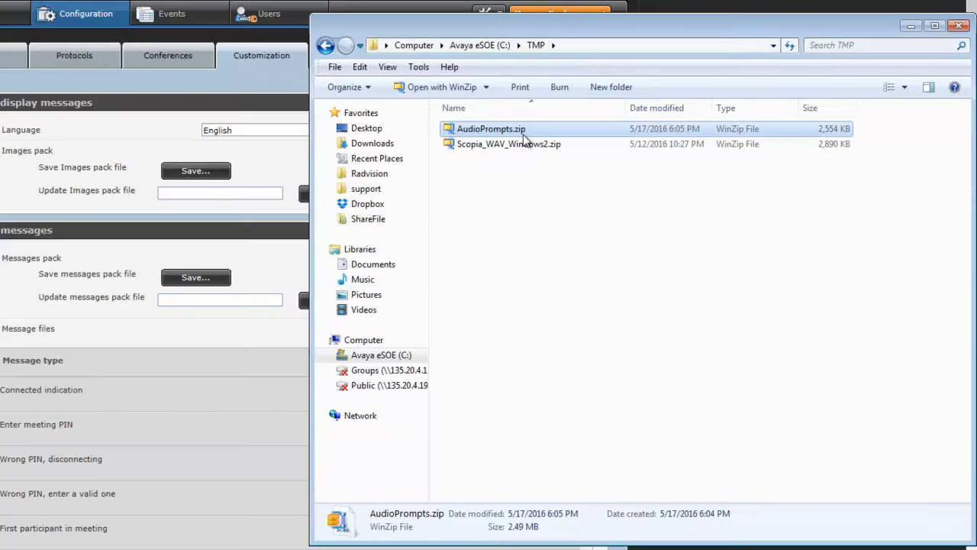
pyautogui.doubleClick(481, 130)
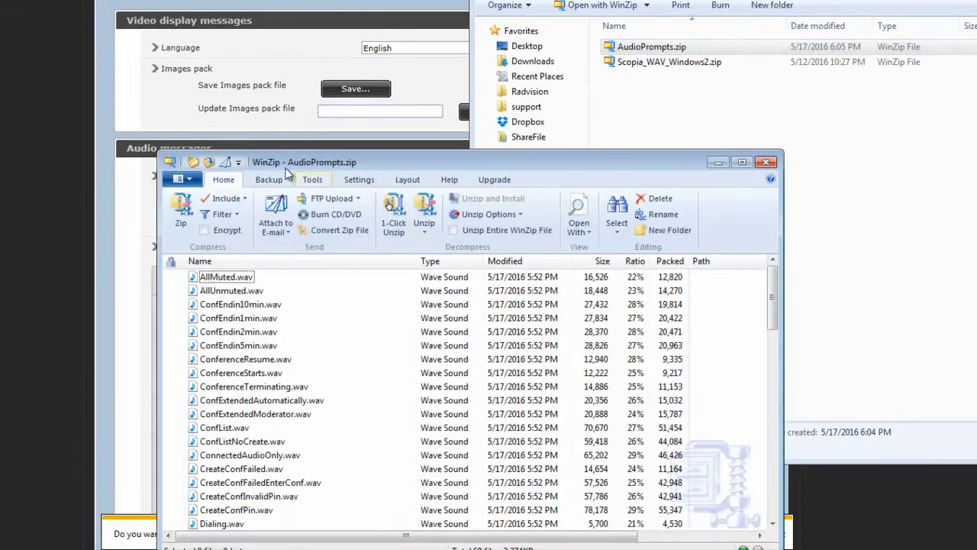
pyautogui.moveTo(264, 164); pyautogui.dragTo(250, 77)
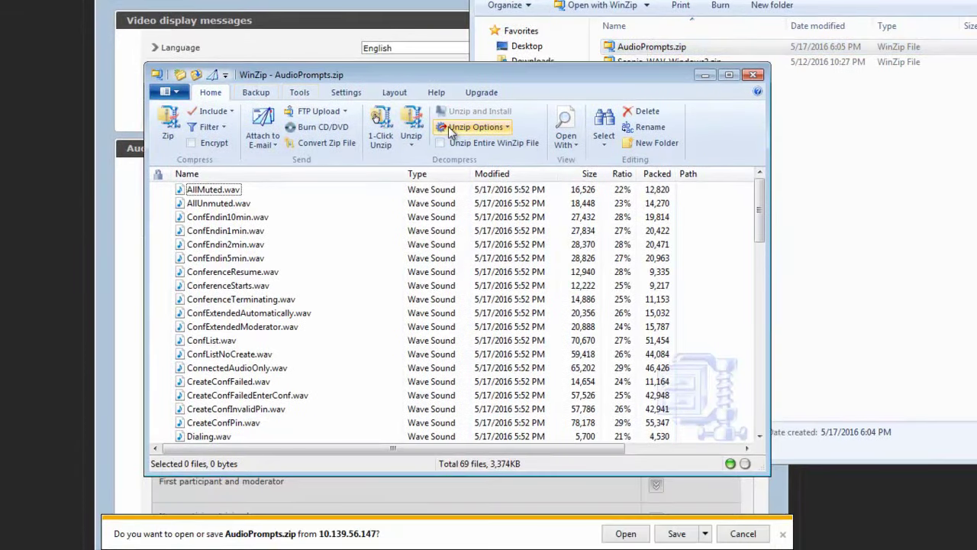
pyautogui.moveTo(760, 193); pyautogui.dragTo(750, 382)
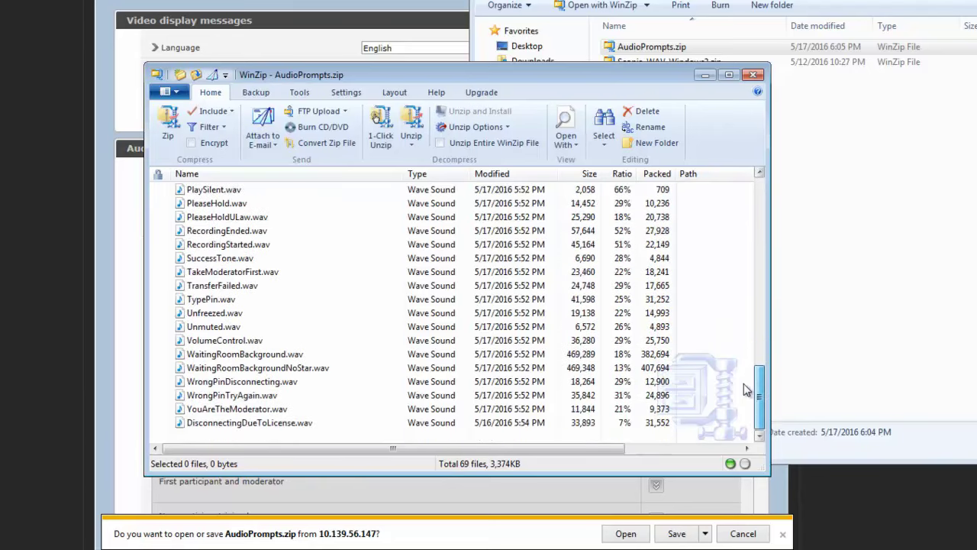
pyautogui.moveTo(751, 381); pyautogui.dragTo(759, 191)
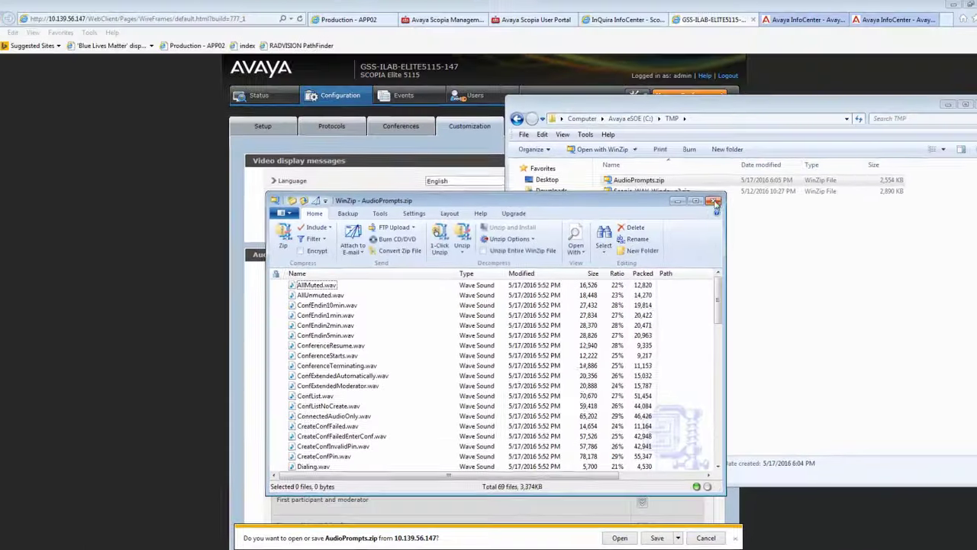
pyautogui.click(713, 201)
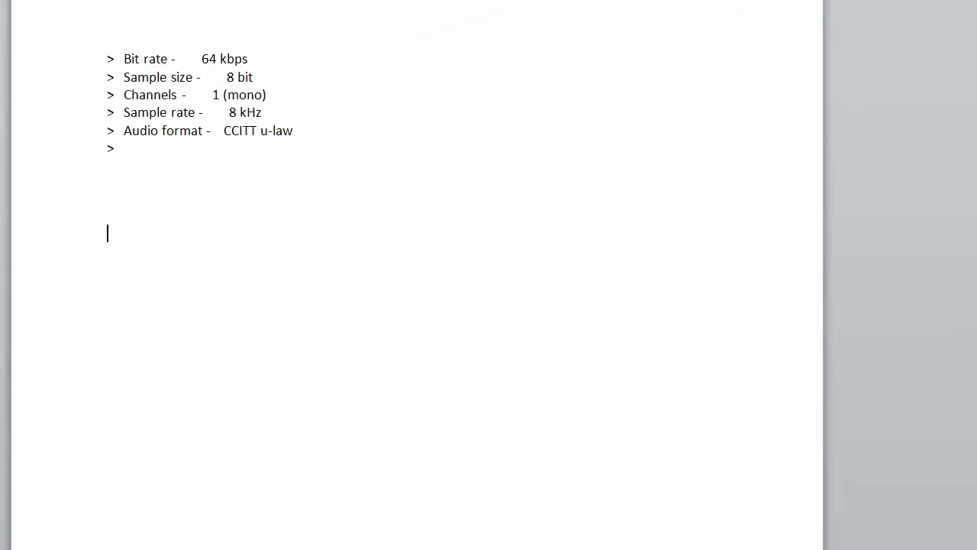
# Highlight the audio format notes (64 kbps, 8-bit mono, 8 kHz CCITT u-law), then deselect
pyautogui.moveTo(336, 142); pyautogui.dragTo(46, 56)
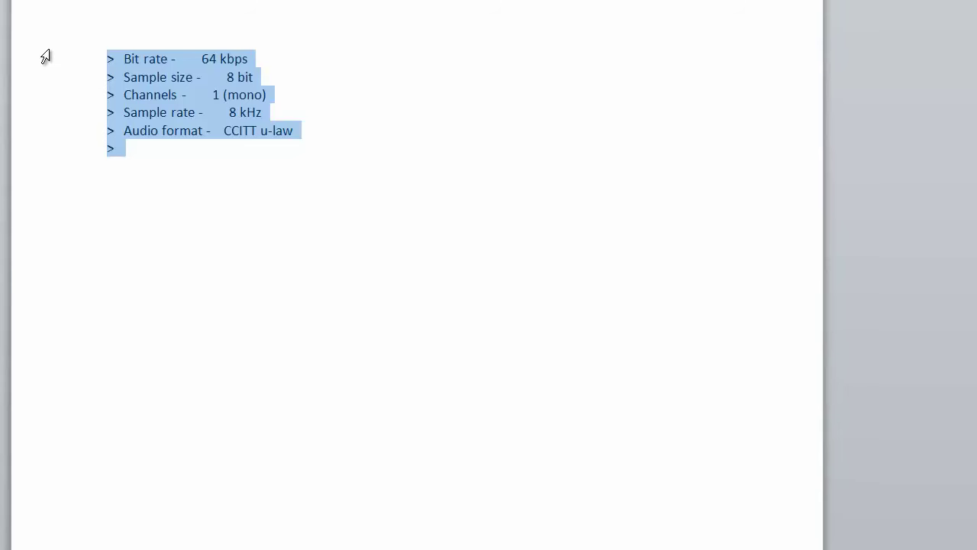
pyautogui.click(492, 220)
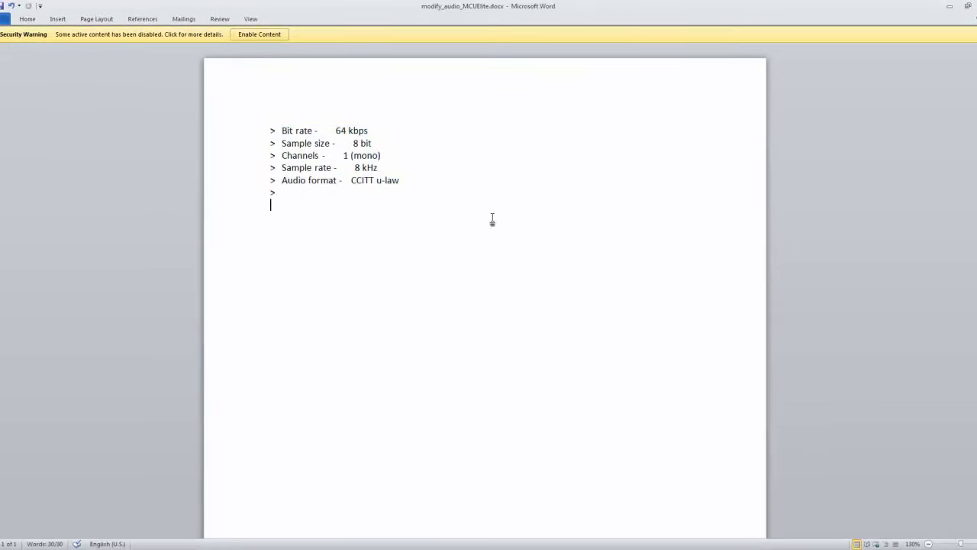
# Close the Word notes without saving and close the GoldWave Help window
pyautogui.hotkey('alt', 'F4')
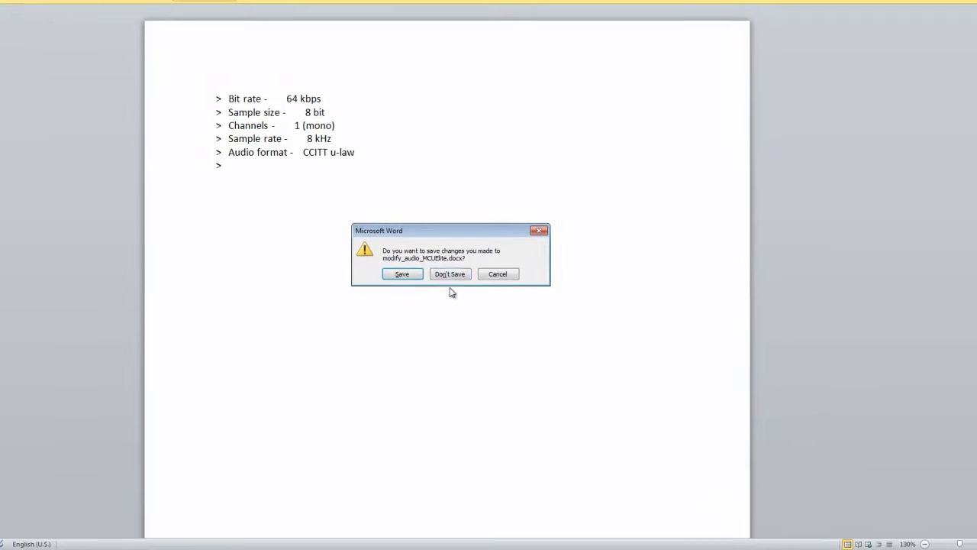
pyautogui.click(450, 274)
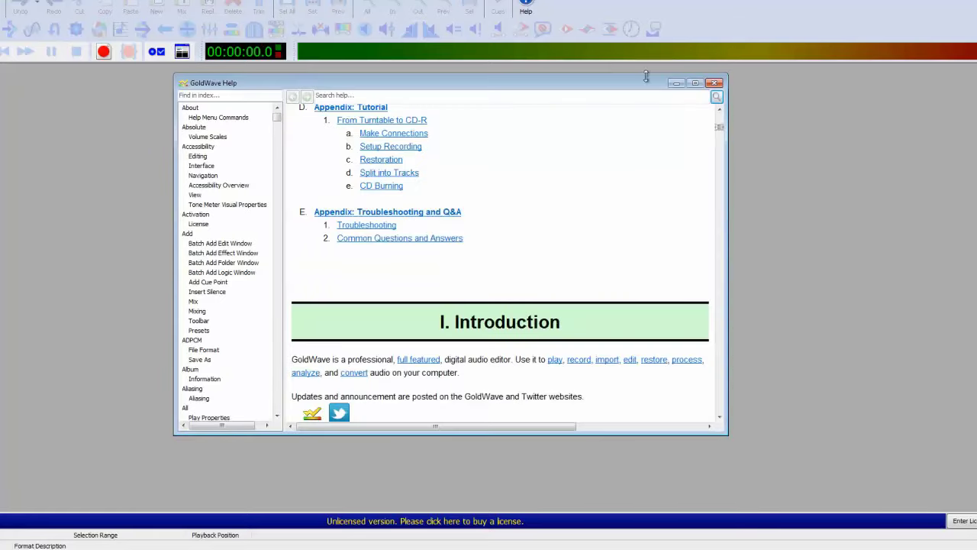
pyautogui.click(715, 84)
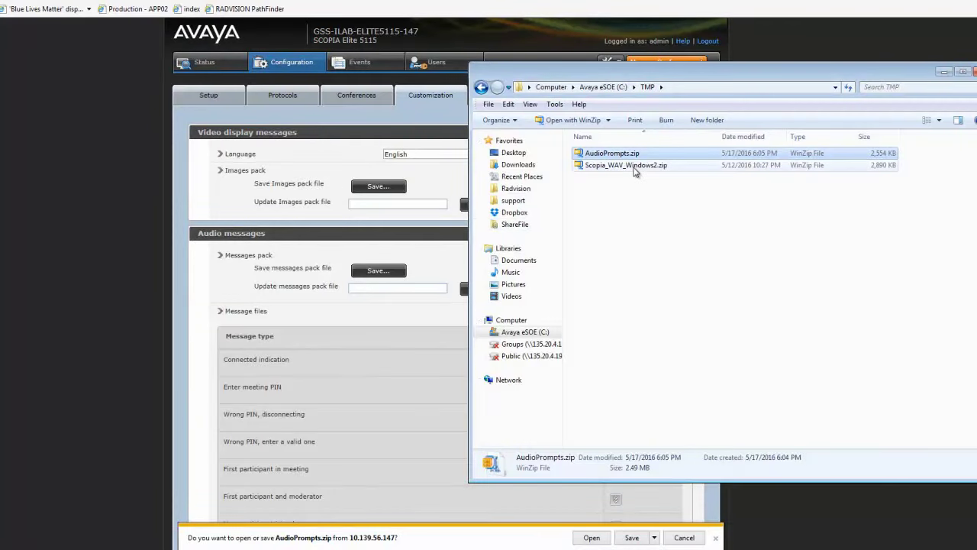
pyautogui.rightClick(596, 169)
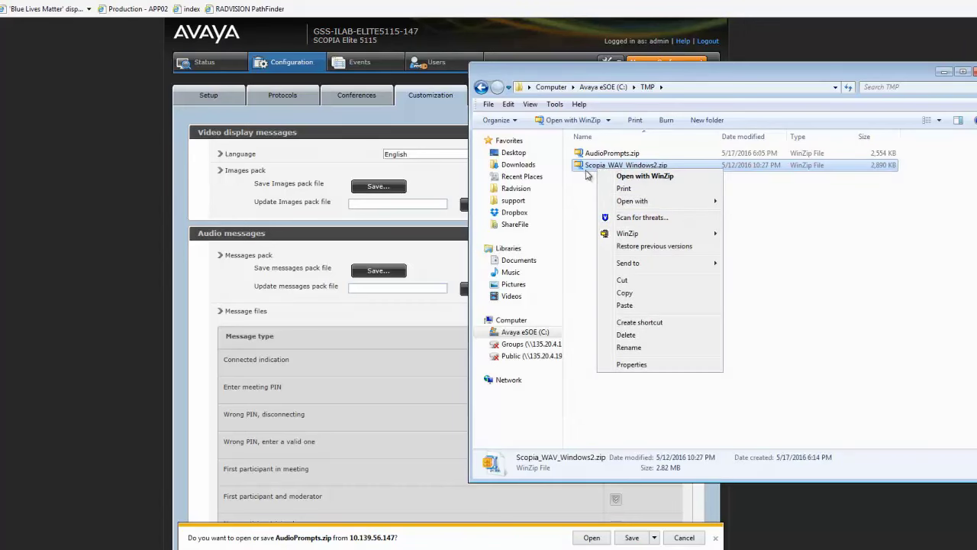
pyautogui.click(584, 169)
pyautogui.doubleClick(584, 168)
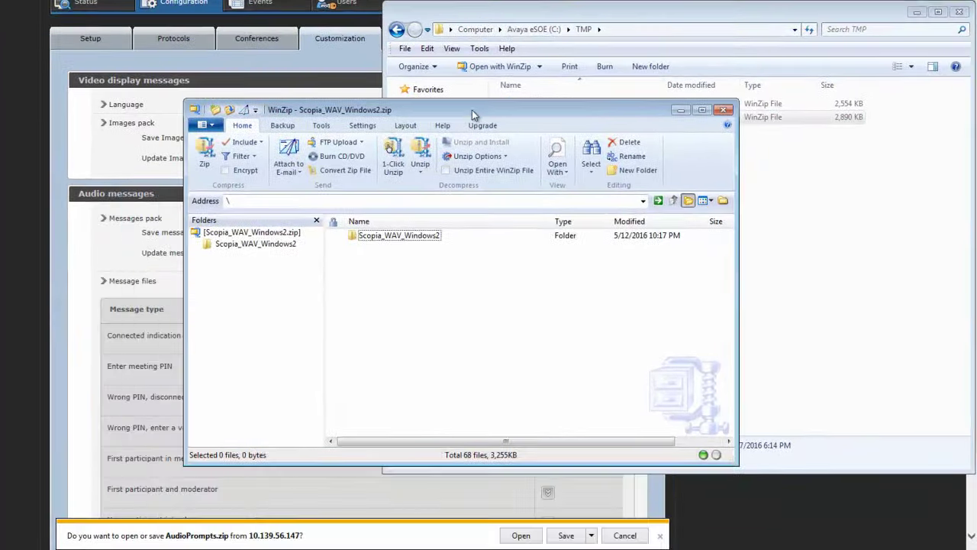
pyautogui.moveTo(471, 110)
pyautogui.mouseDown()
pyautogui.moveTo(472, 43)
pyautogui.moveTo(563, 174)
pyautogui.moveTo(582, 147)
pyautogui.mouseUp()
pyautogui.click(389, 277)
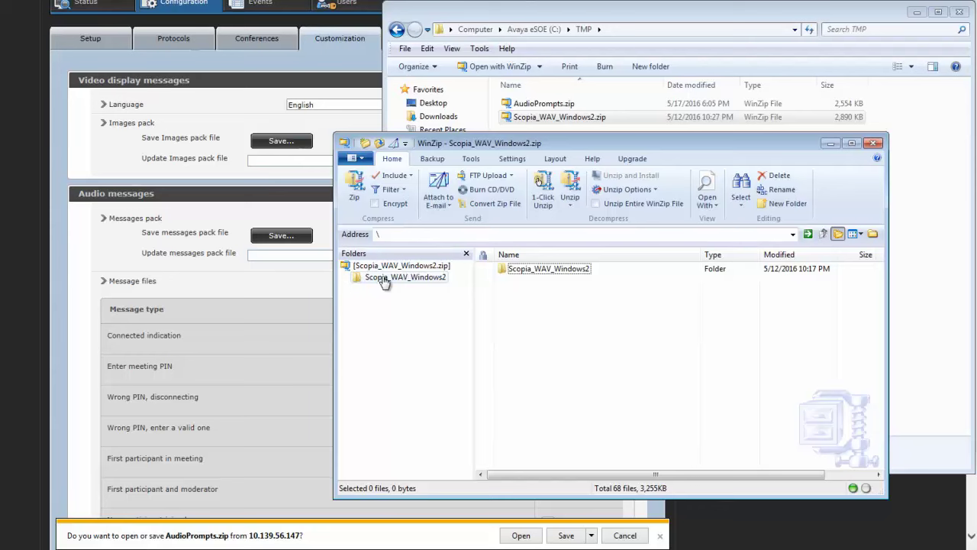
pyautogui.click(875, 143)
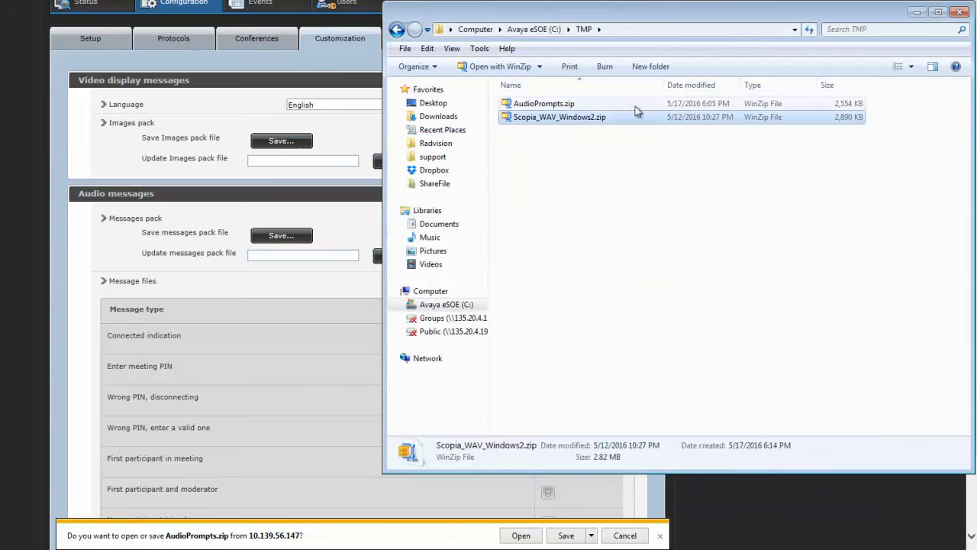
pyautogui.click(545, 105)
pyautogui.doubleClick(545, 104)
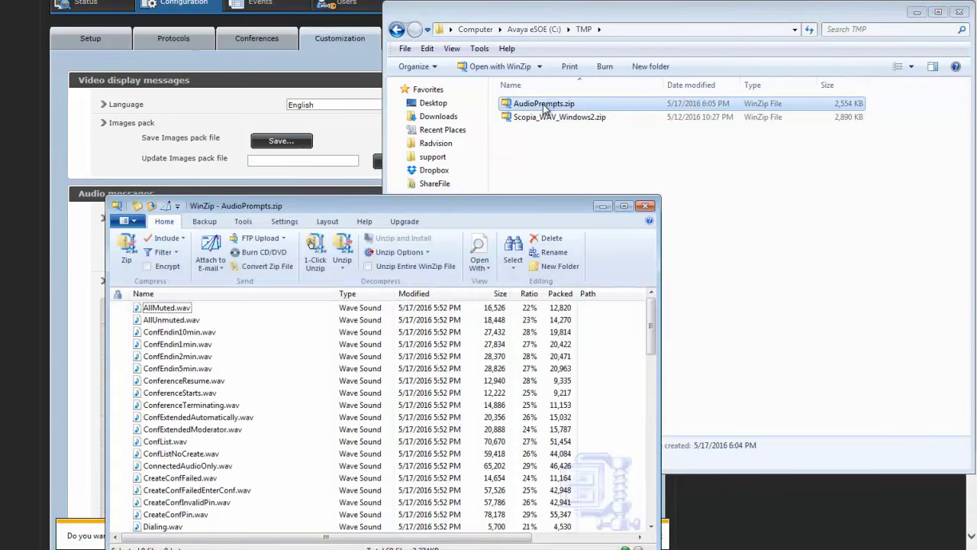
pyautogui.moveTo(340, 199); pyautogui.dragTo(394, 139)
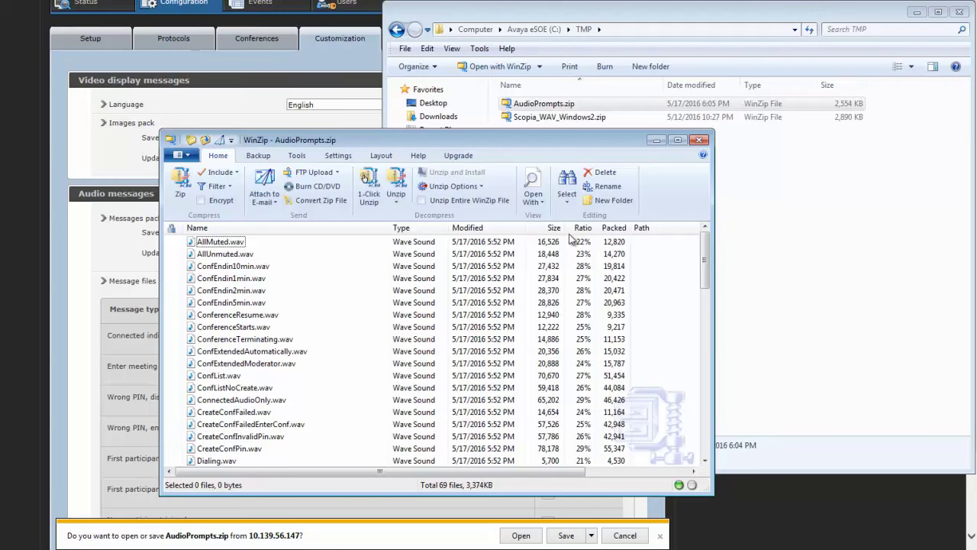
# Extract Scopia_WAV_Windows2.zip in place with WinZip and open the extracted folder
pyautogui.click(703, 141)
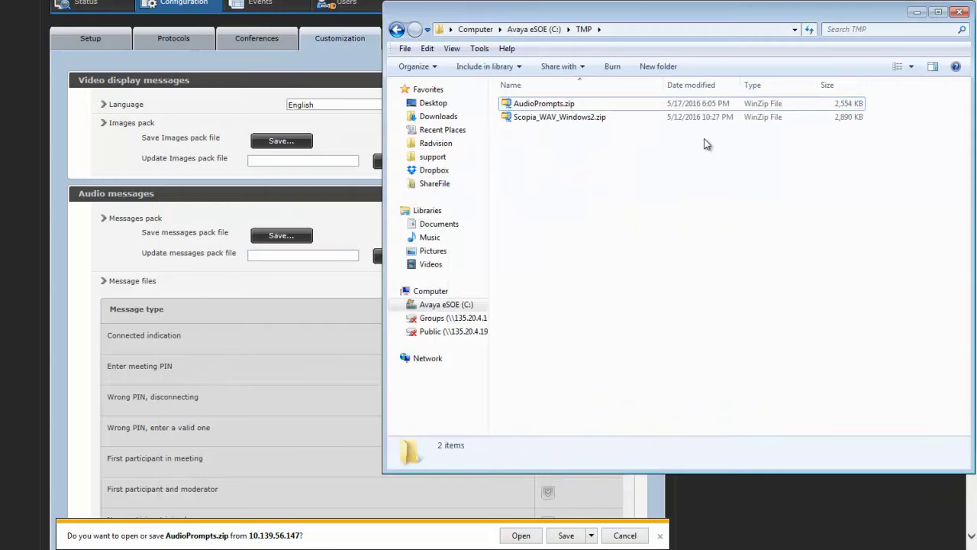
pyautogui.click(575, 117)
pyautogui.rightClick(574, 118)
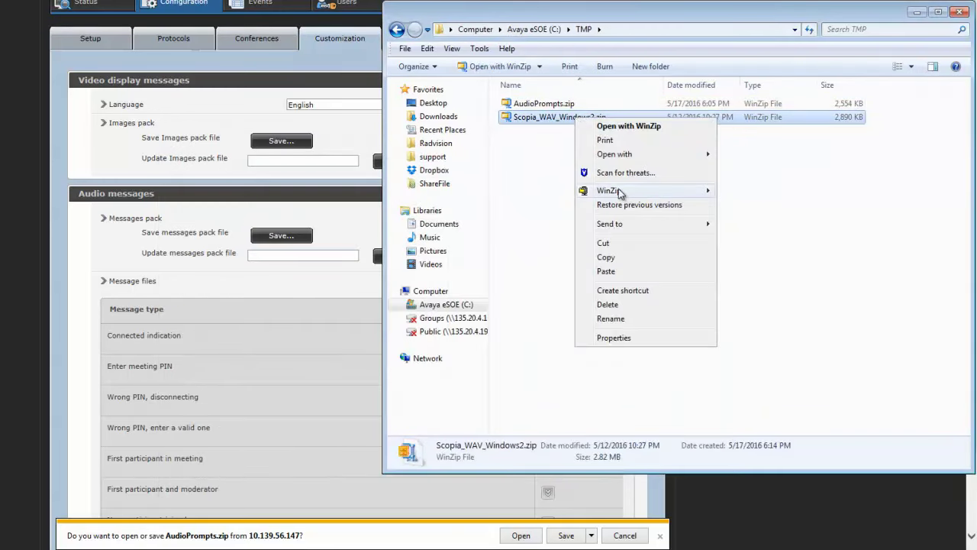
pyautogui.moveTo(608, 190)
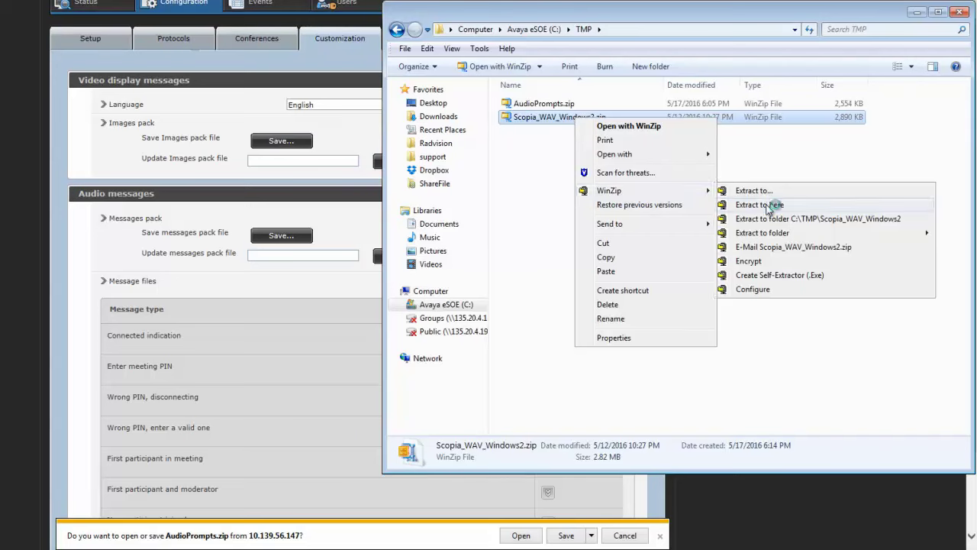
pyautogui.click(767, 204)
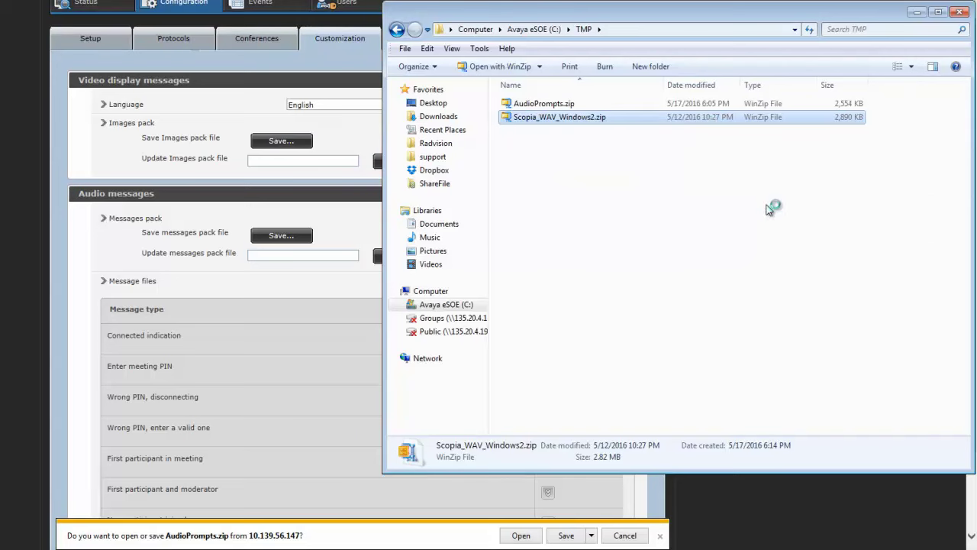
pyautogui.click(580, 191)
pyautogui.doubleClick(565, 105)
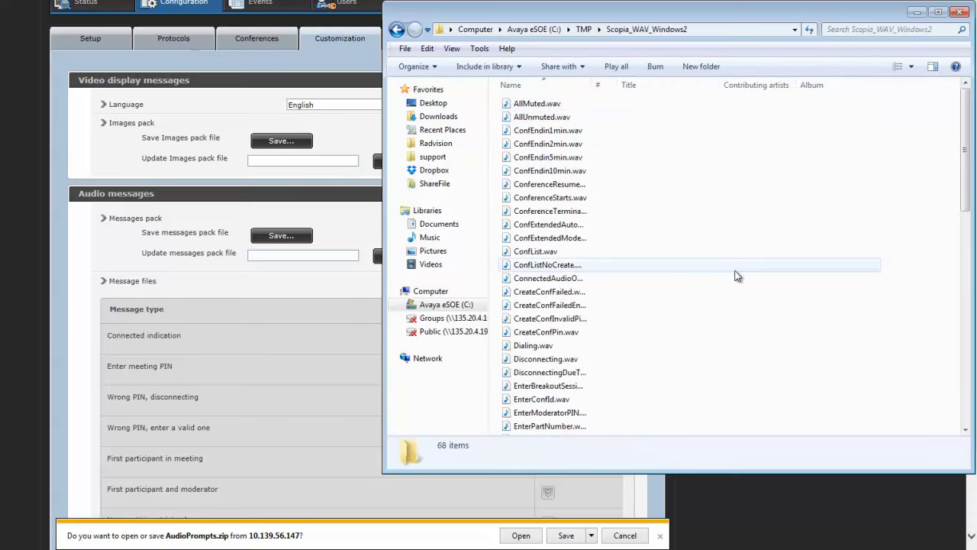
# Select all 68 WAV files and start a new WinZip archive with No Compression
pyautogui.click(737, 275)
pyautogui.hotkey('ctrl', 'a')
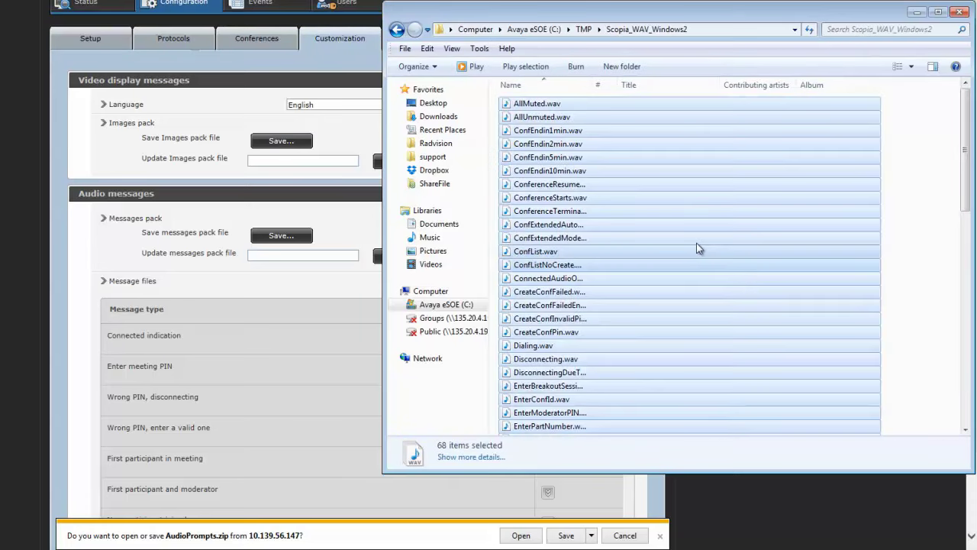
pyautogui.rightClick(674, 212)
pyautogui.moveTo(708, 265)
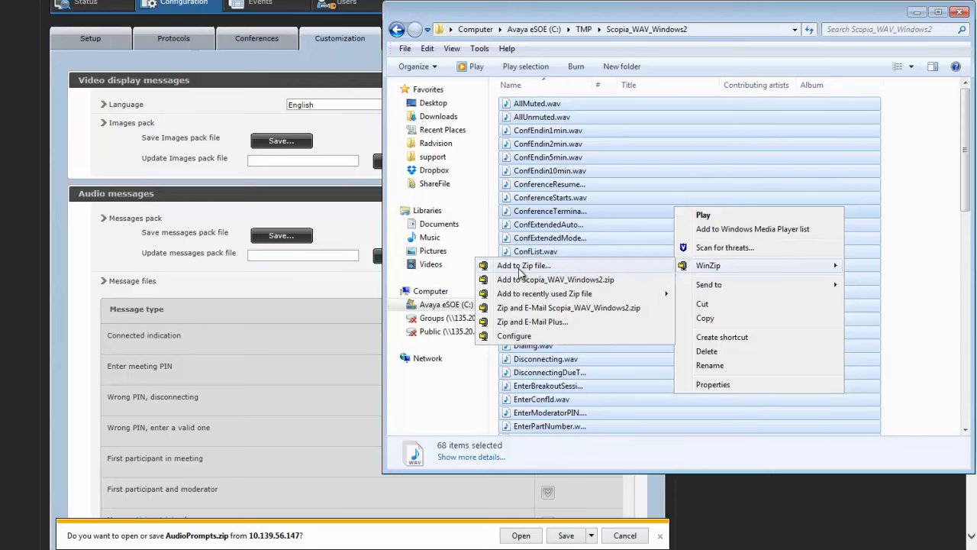
pyautogui.click(522, 266)
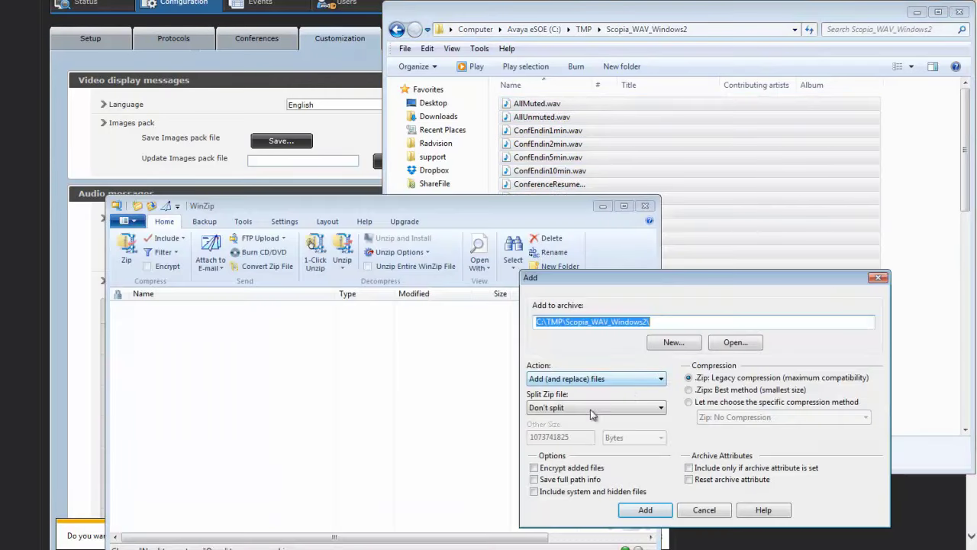
pyautogui.click(690, 402)
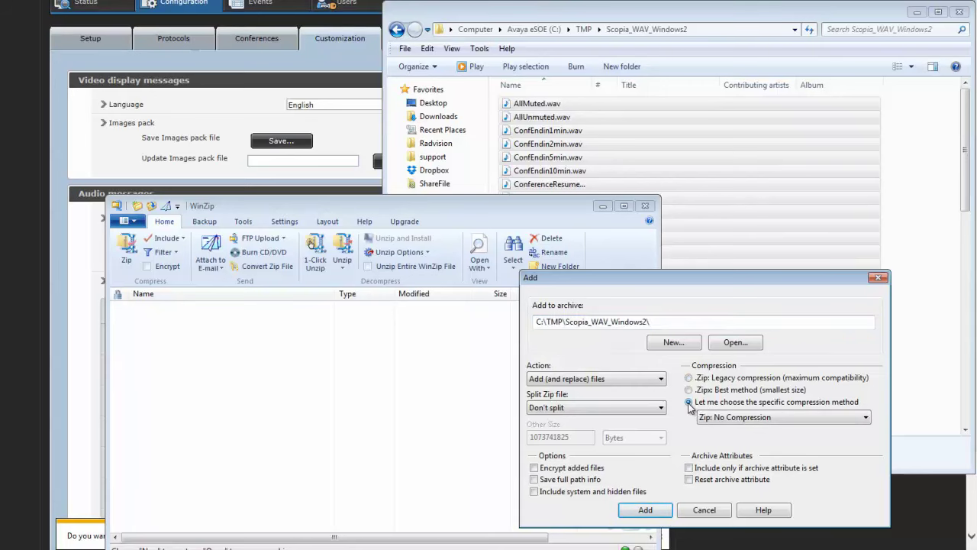
pyautogui.moveTo(598, 276); pyautogui.dragTo(583, 155)
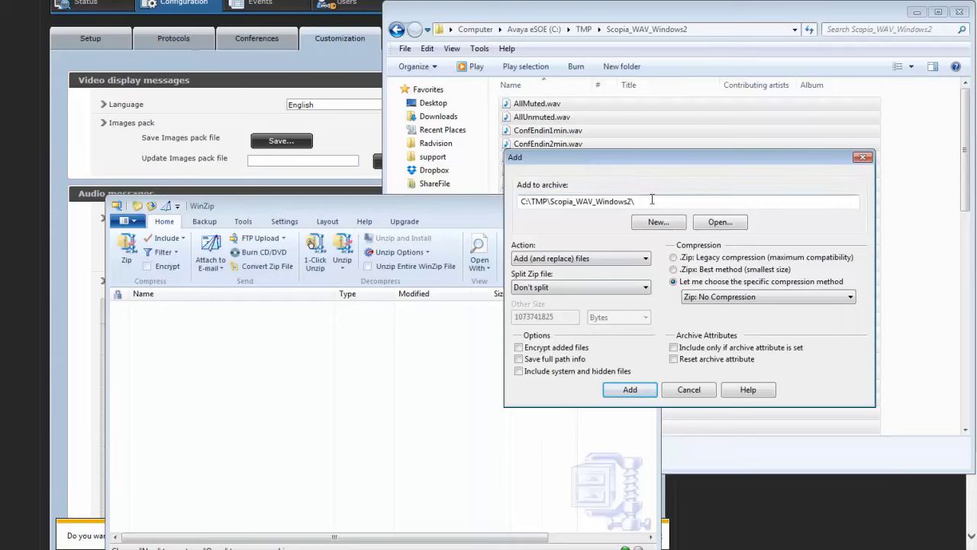
# Name the archive AudioExample and create AudioExample.zip with the 68 WAV files
pyautogui.click(630, 391)
pyautogui.click(784, 471)
pyautogui.write('Ex')
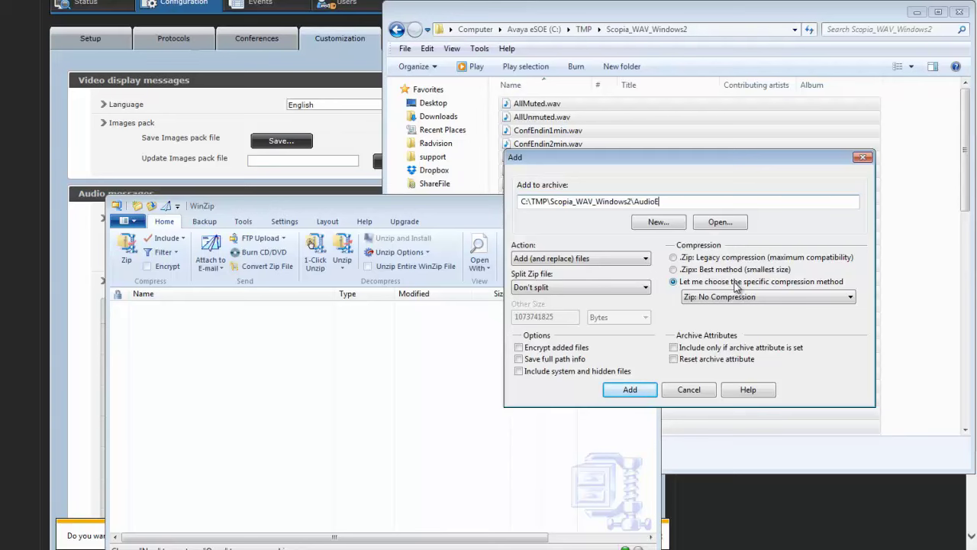
pyautogui.write('ample')
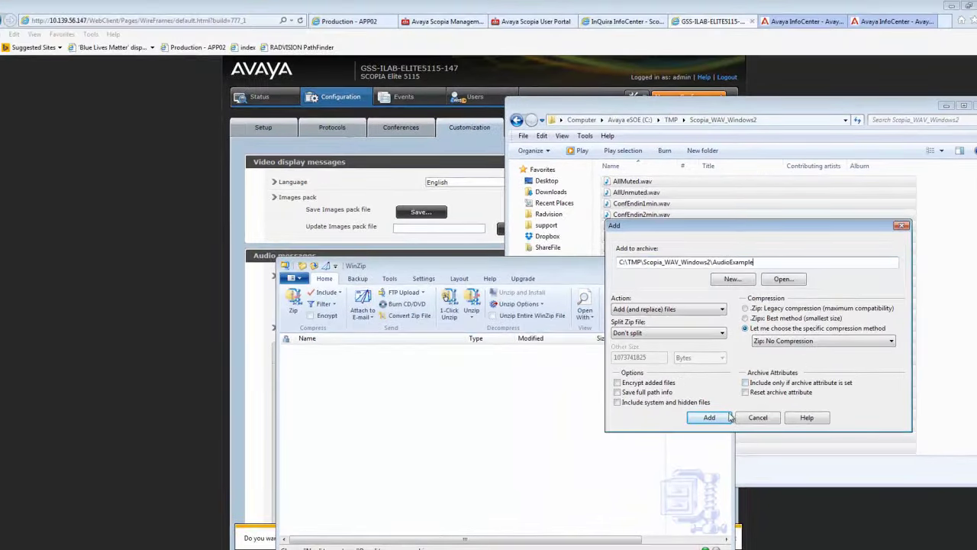
pyautogui.click(729, 417)
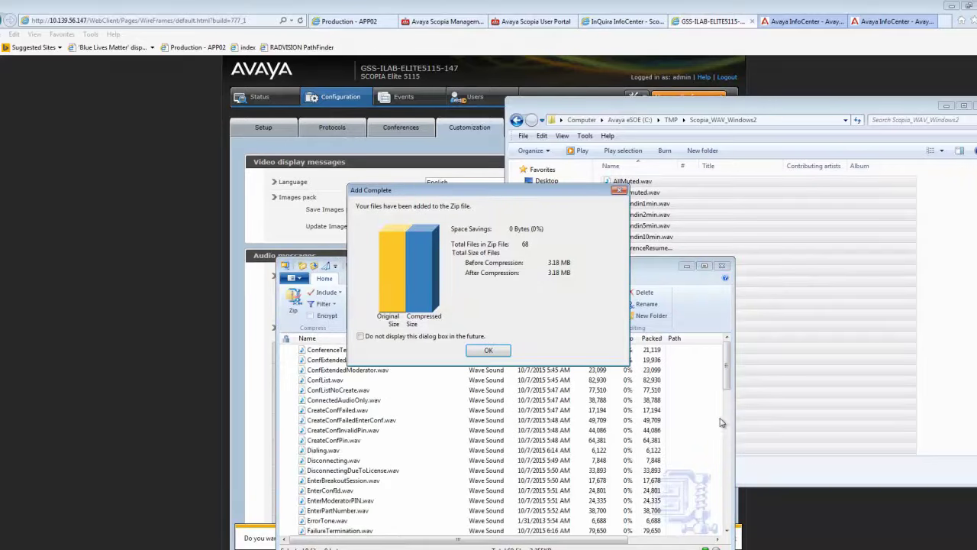
pyautogui.click(488, 350)
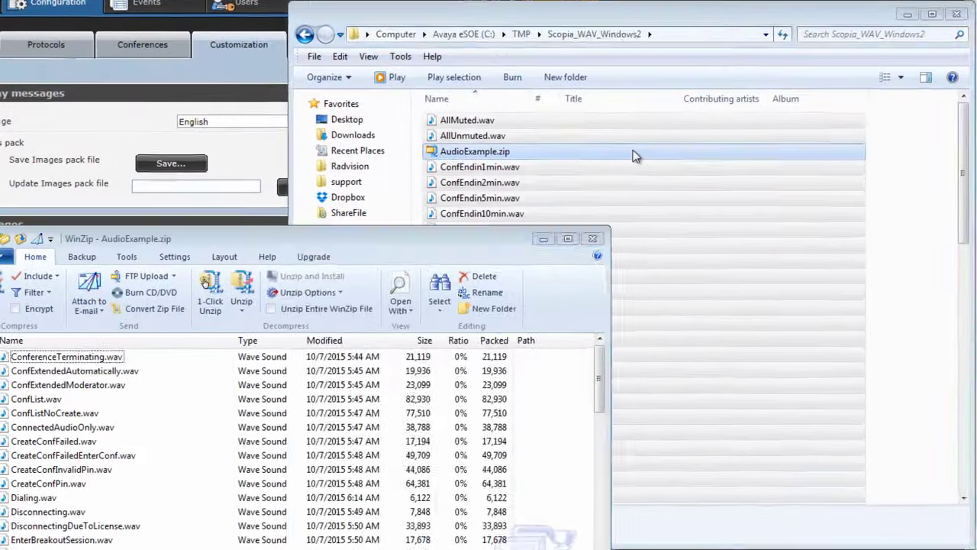
# Play ConfEndin5min.wav to check it, then close the media player
pyautogui.click(664, 180)
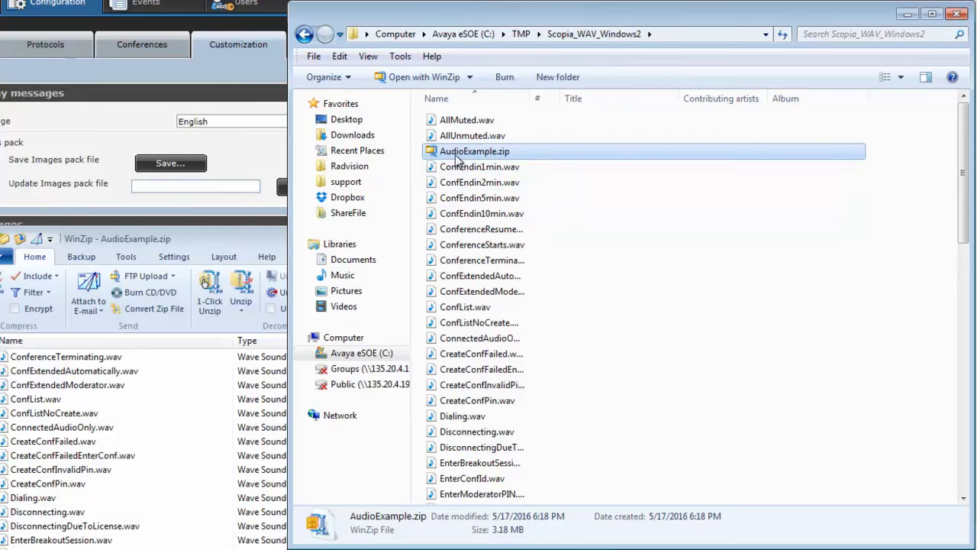
pyautogui.click(458, 204)
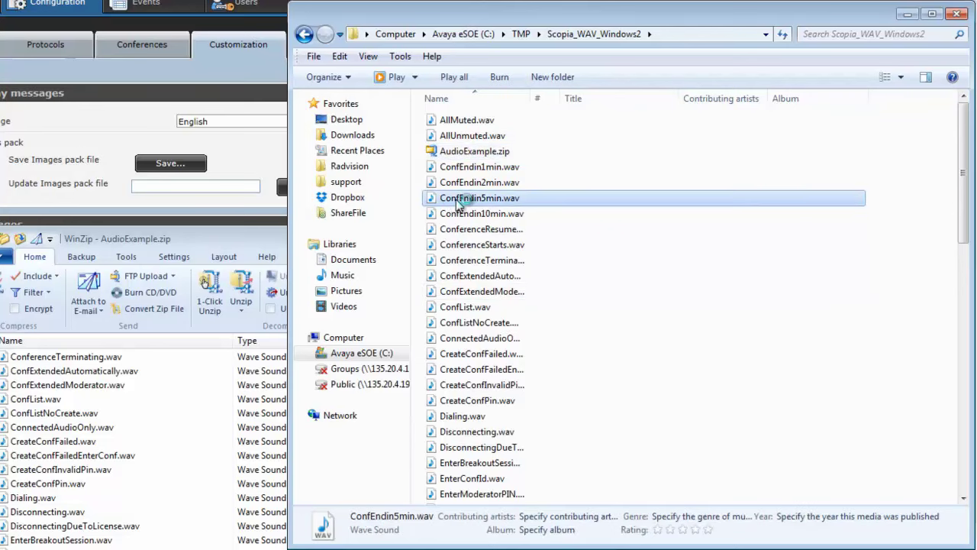
pyautogui.doubleClick(458, 204)
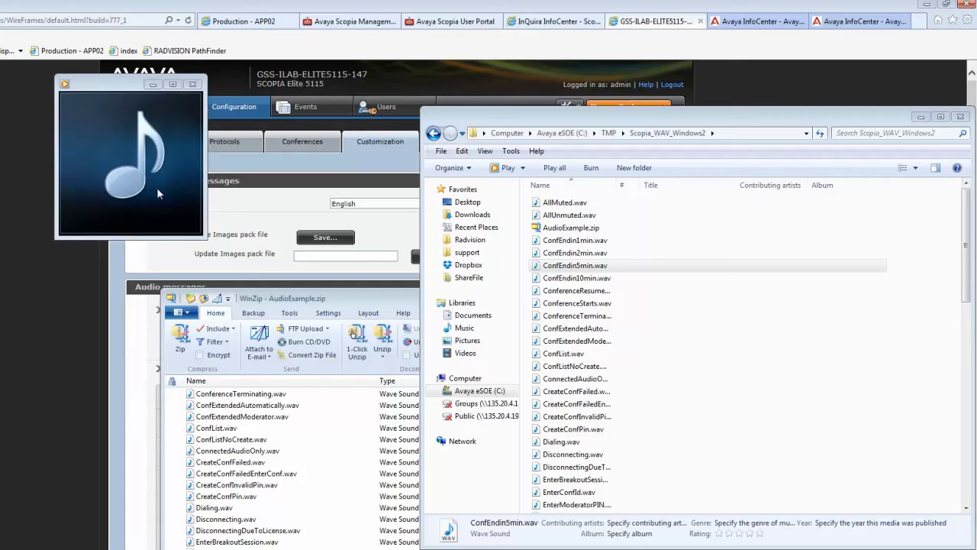
pyautogui.click(196, 84)
pyautogui.moveTo(870, 118); pyautogui.dragTo(741, 103)
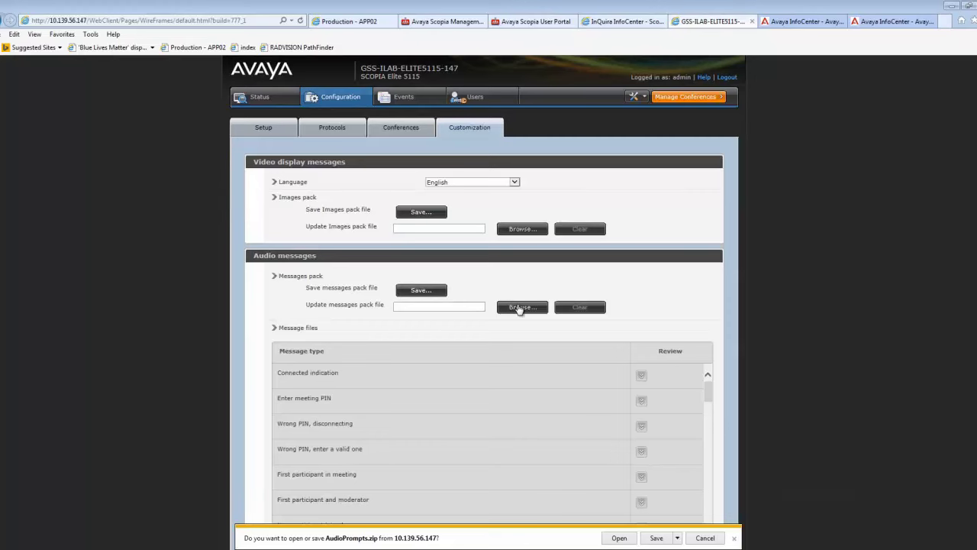
# Pick C:\TMP\Scopia_WAV_Windows2\AudioExample.zip as the messages pack file to upload
pyautogui.click(519, 308)
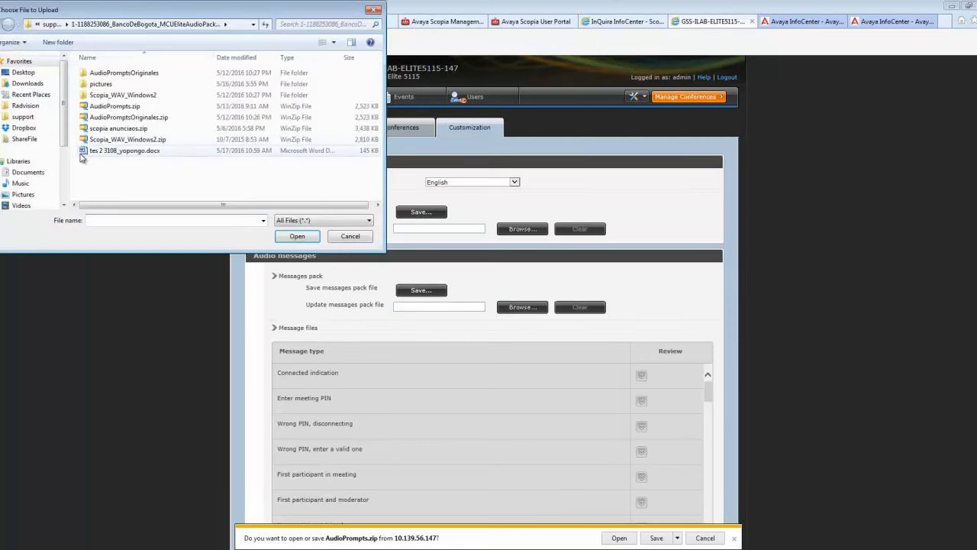
pyautogui.scroll(-3, 64, 133)
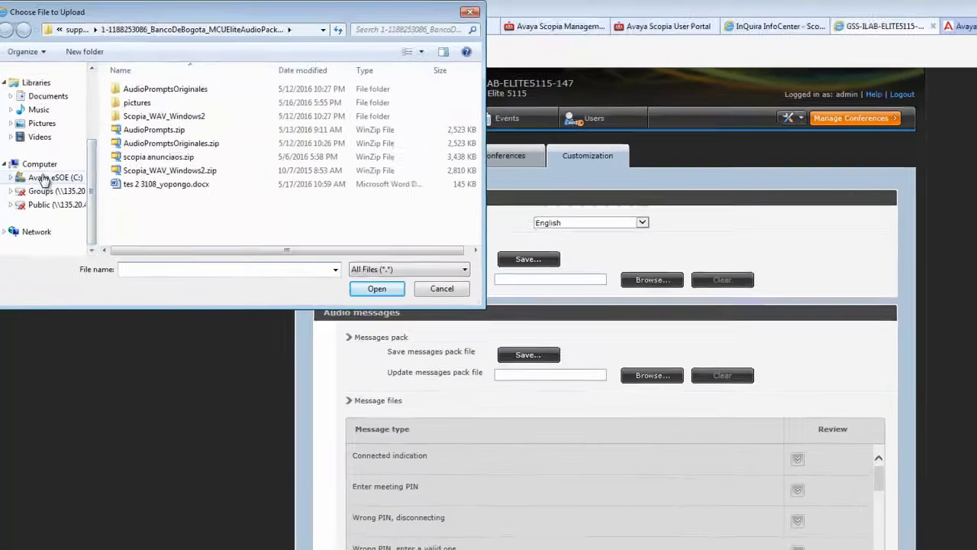
pyautogui.click(48, 147)
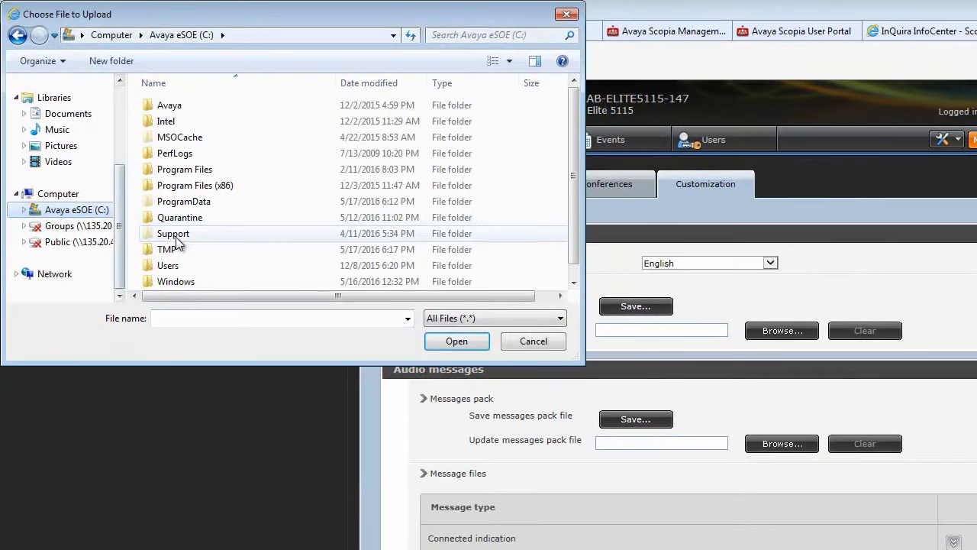
pyautogui.doubleClick(207, 249)
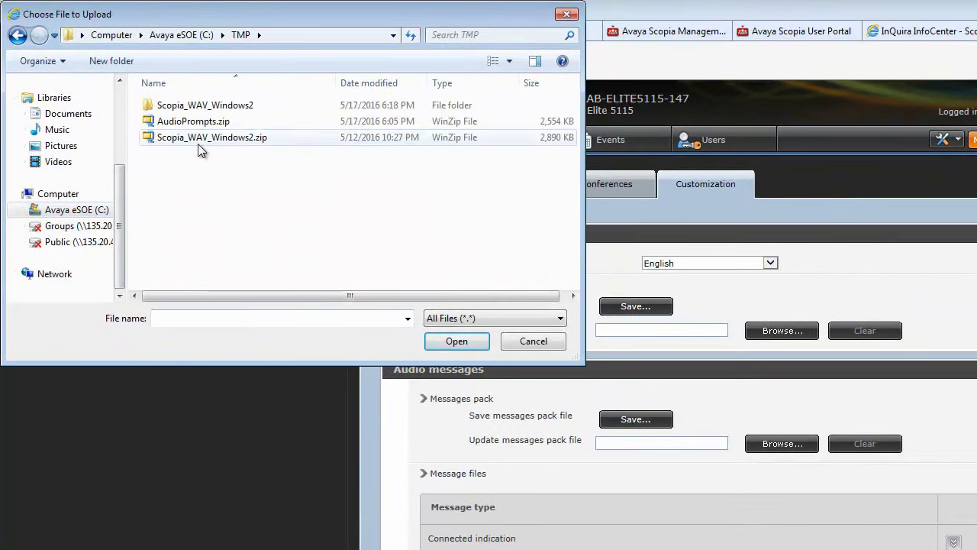
pyautogui.doubleClick(175, 107)
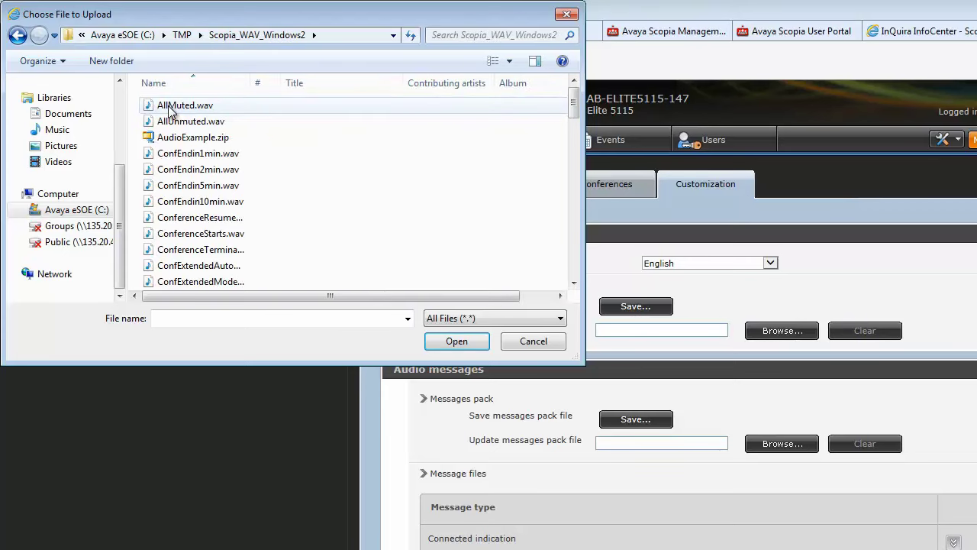
pyautogui.click(208, 139)
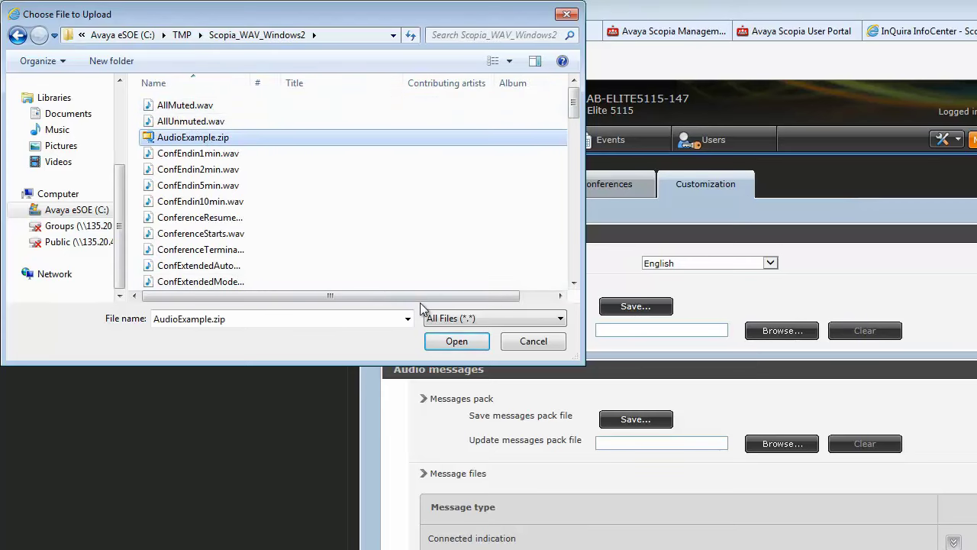
pyautogui.click(455, 345)
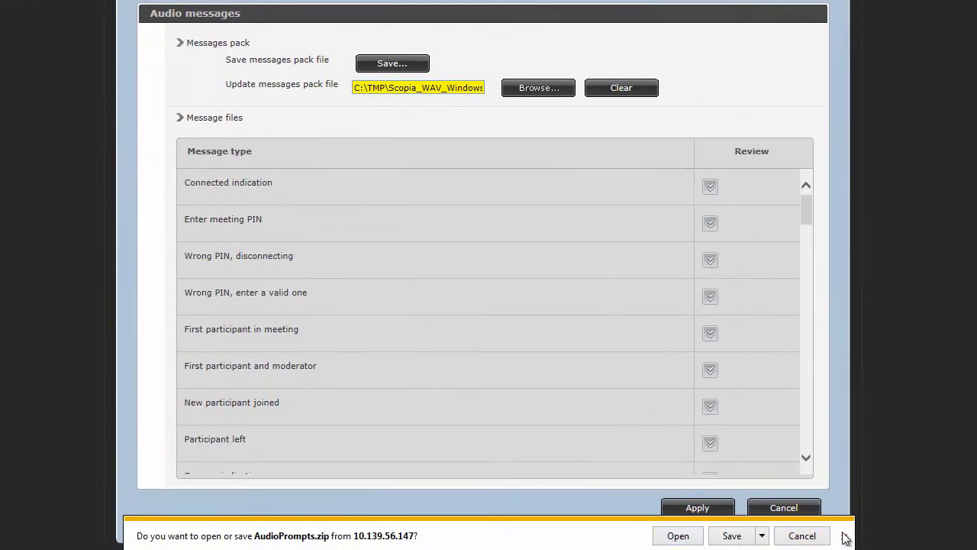
# Dismiss the download prompt, apply AudioExample.zip, and accept the restart for the audio update
pyautogui.click(843, 536)
pyautogui.click(724, 511)
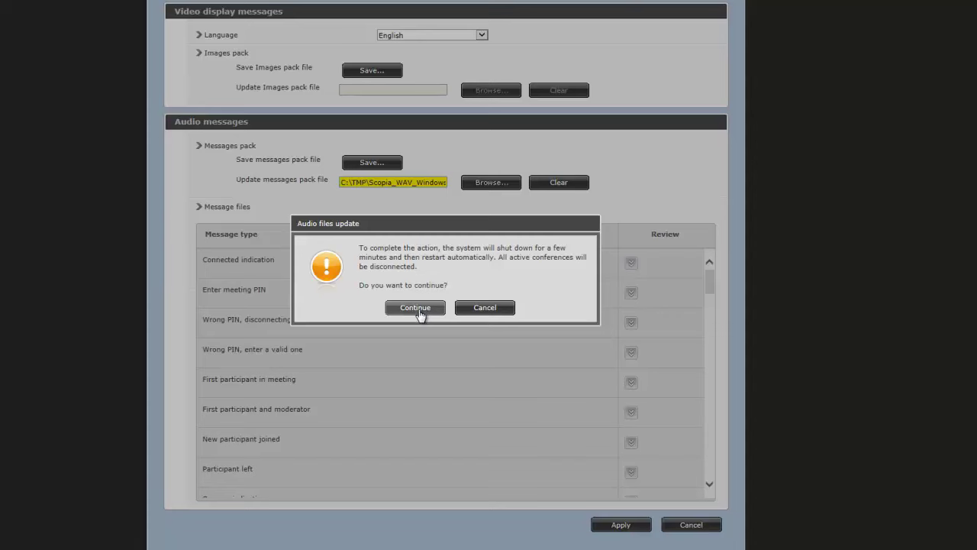
pyautogui.click(419, 308)
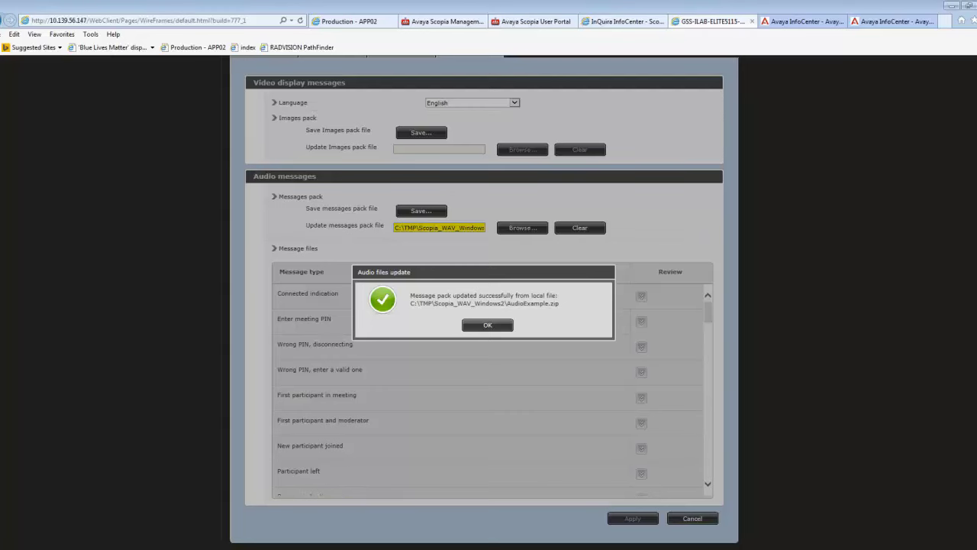
# Acknowledge the successful pack update and sign back in with user name admin
pyautogui.click(485, 325)
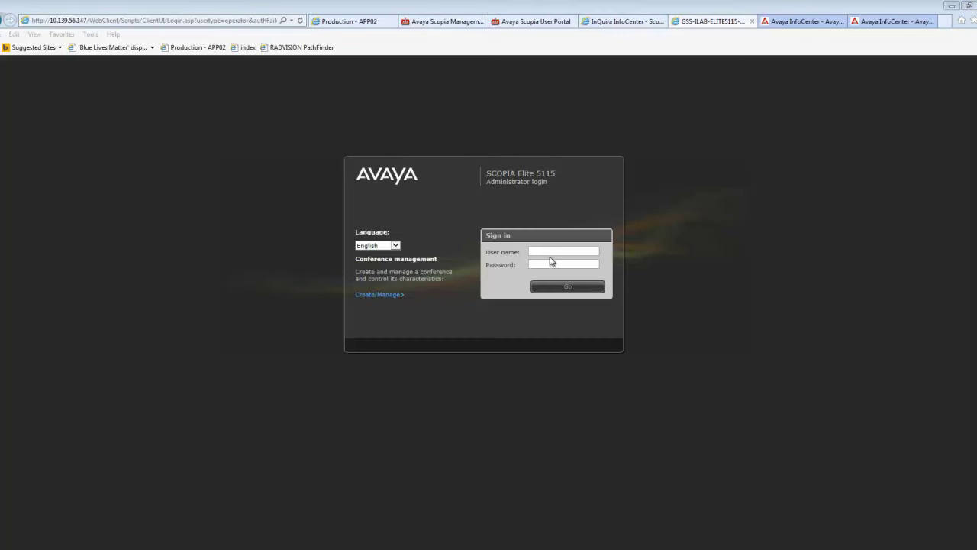
pyautogui.click(553, 254)
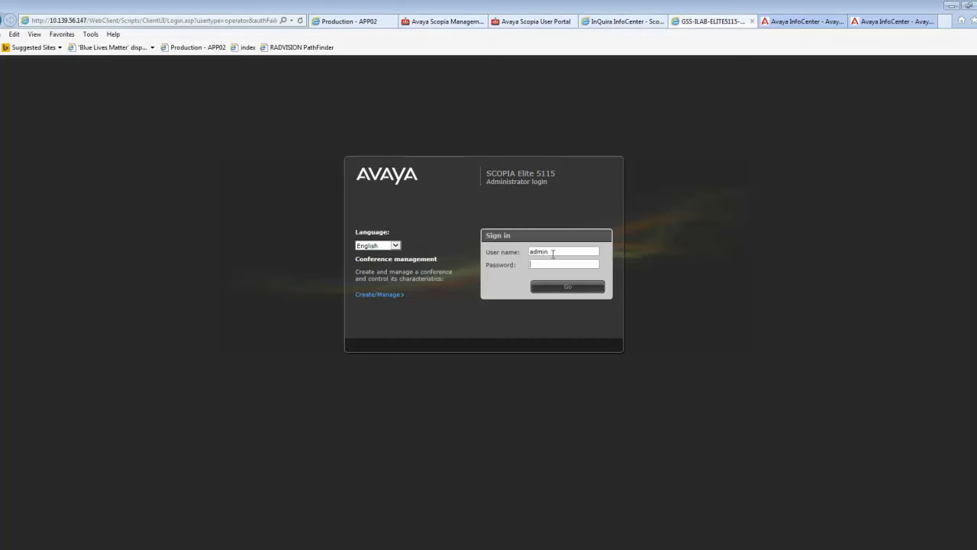
pyautogui.write('admin')
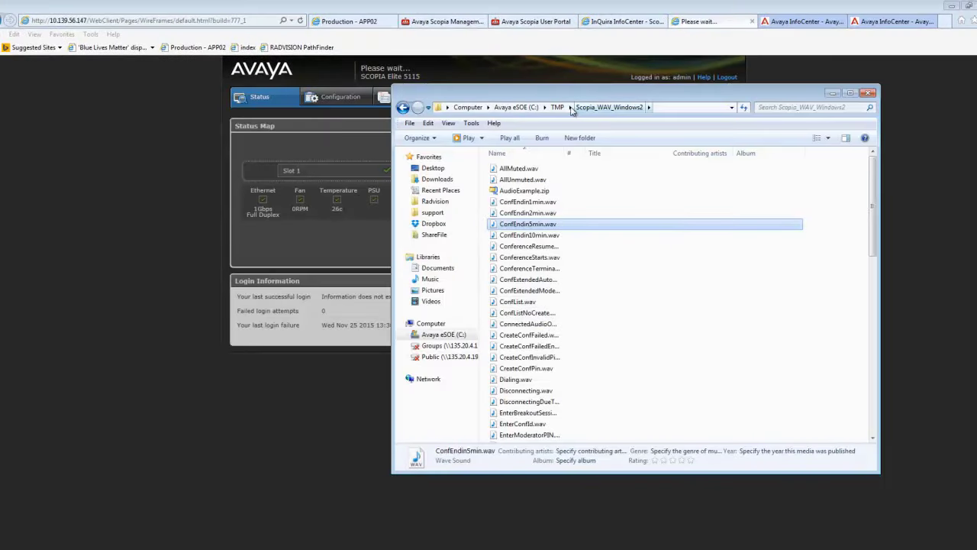
# From TMP, view Scopia_WAV_Windows2.zip's subfolder in WinZip, then close WinZip and the folder window
pyautogui.click(558, 108)
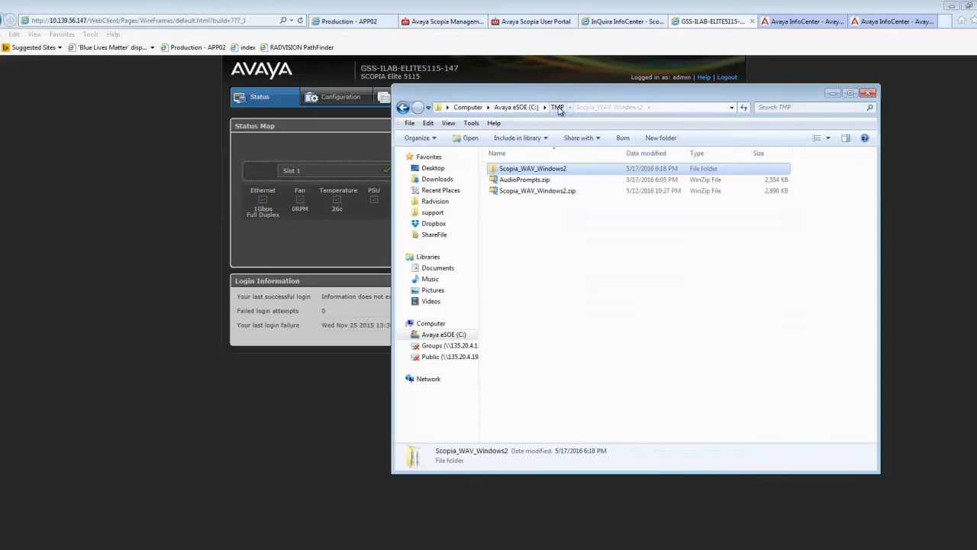
pyautogui.doubleClick(507, 192)
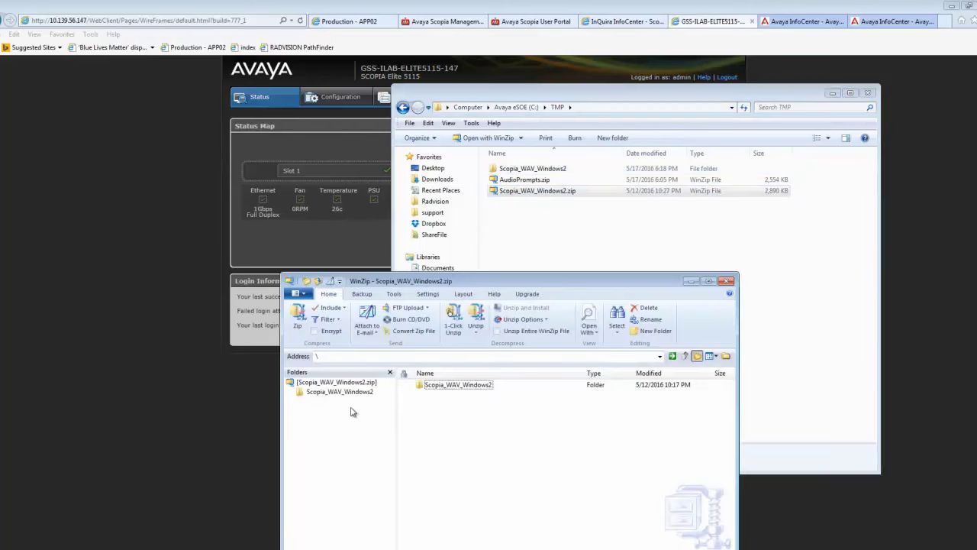
pyautogui.click(726, 283)
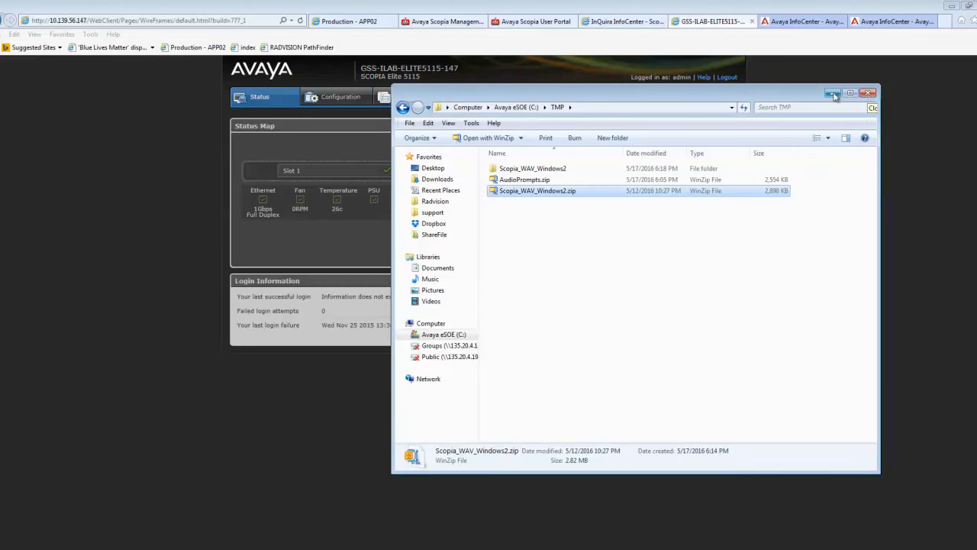
pyautogui.click(868, 94)
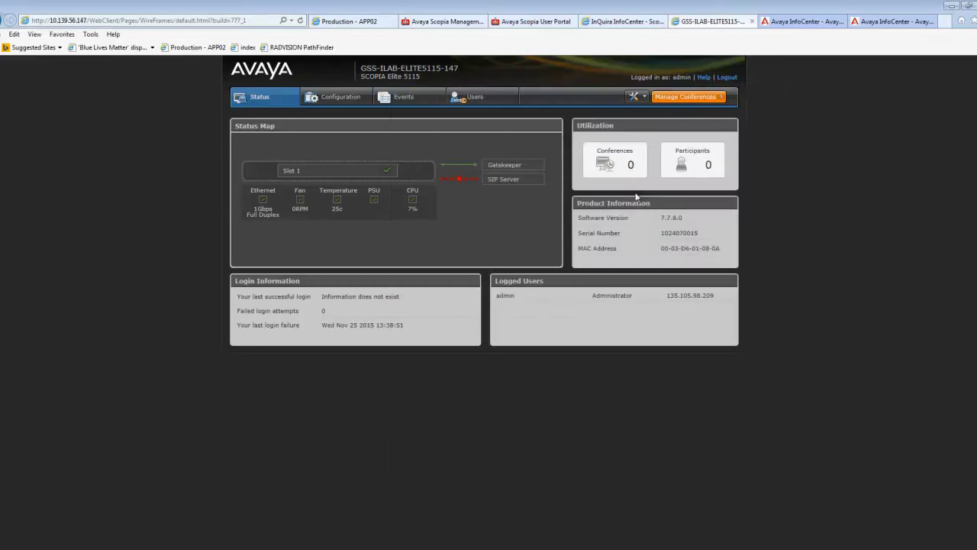
# Under Configuration > Customization, choose TMP\Scopia_WAV_Windows2.zip as the audio messages pack file
pyautogui.click(334, 98)
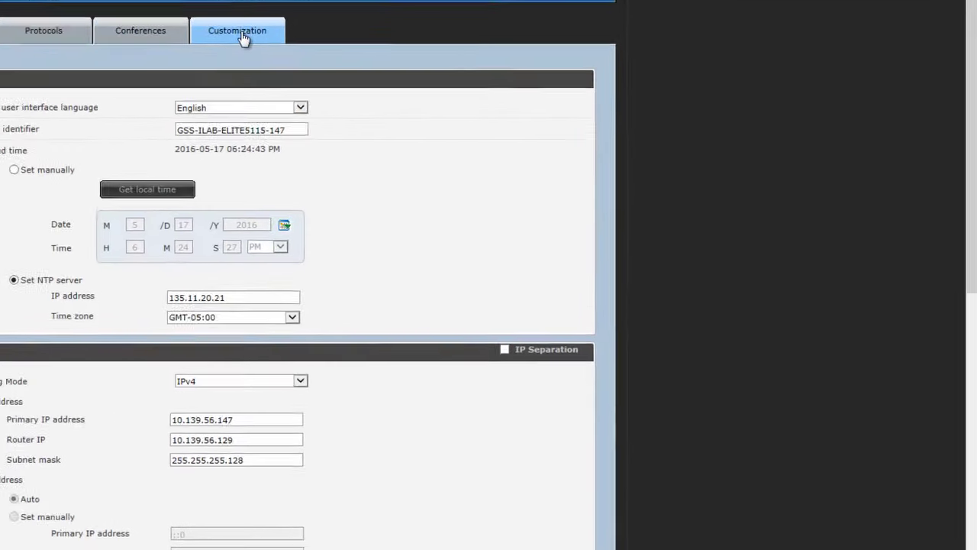
pyautogui.click(458, 110)
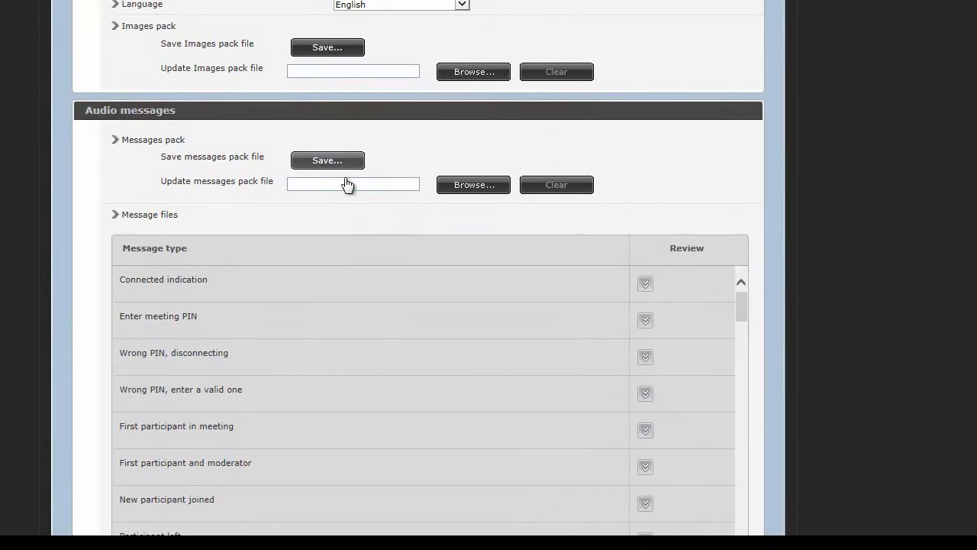
pyautogui.click(494, 185)
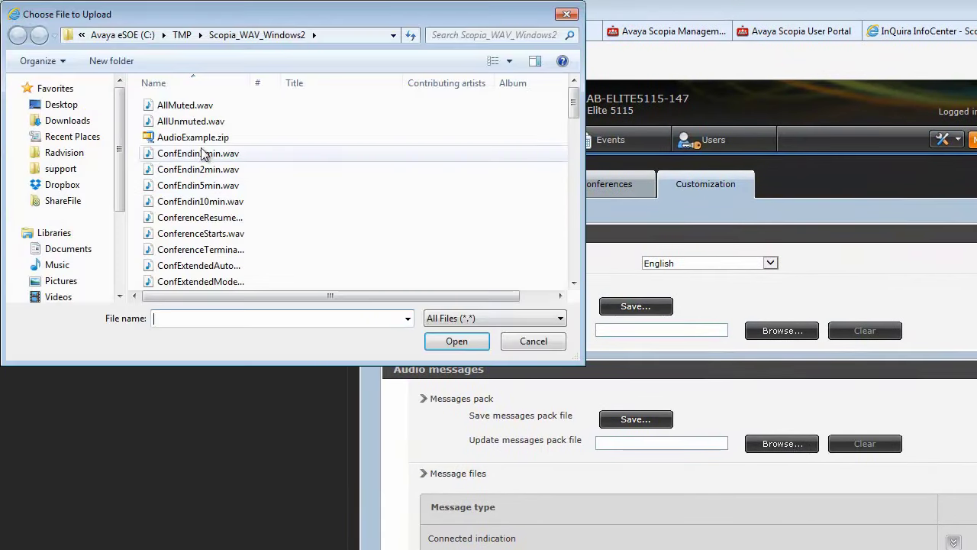
pyautogui.click(182, 35)
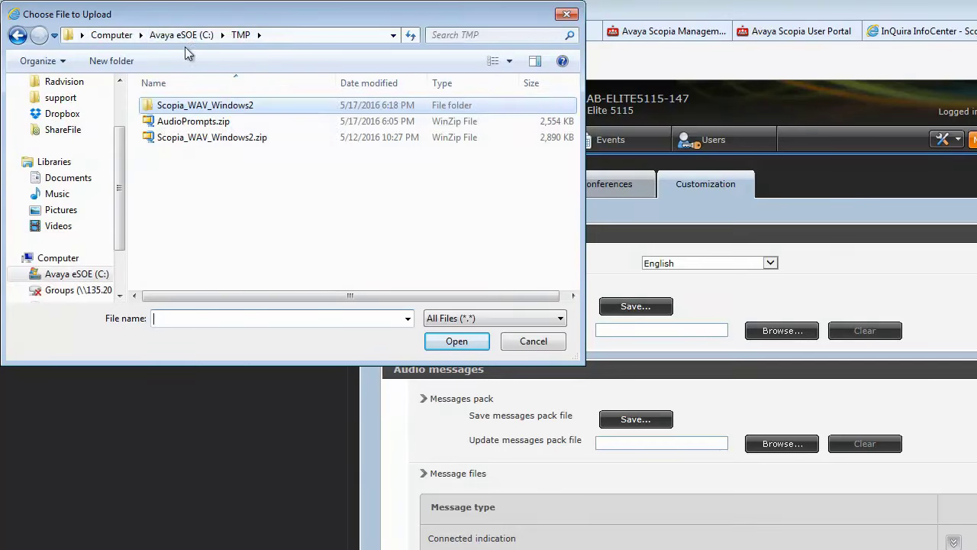
pyautogui.click(233, 139)
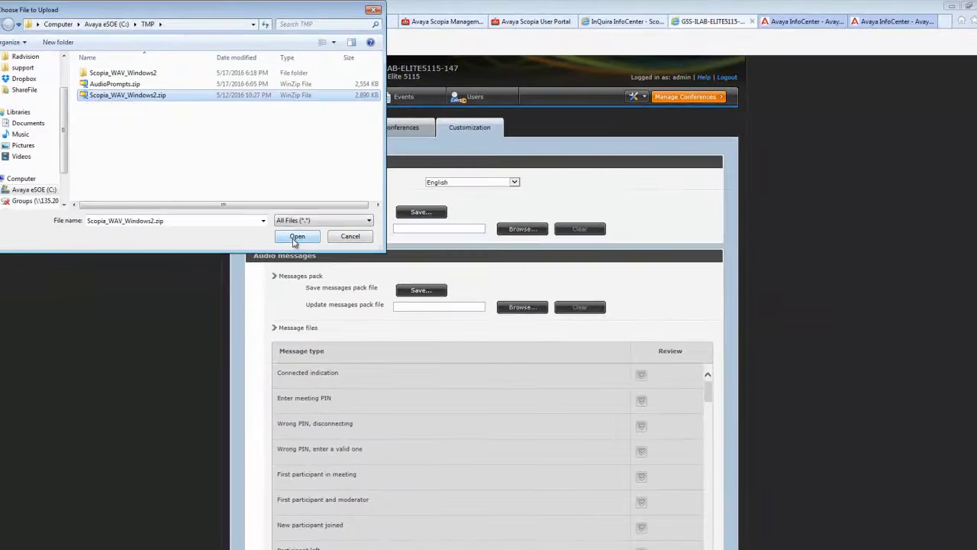
pyautogui.click(296, 238)
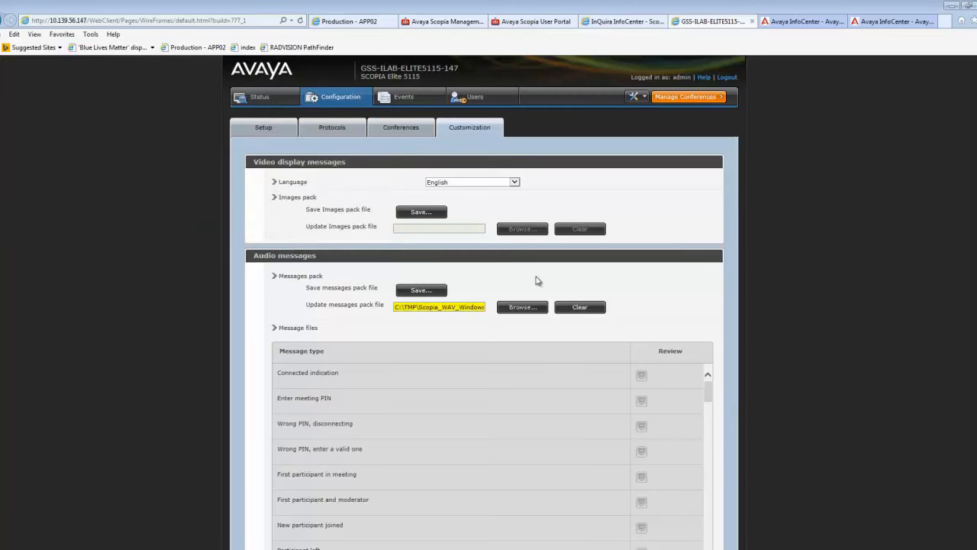
# Apply Scopia_WAV_Windows2.zip and accept the restart, which triggers a 'File is not supported by target' error
pyautogui.scroll(-2, 821, 518)
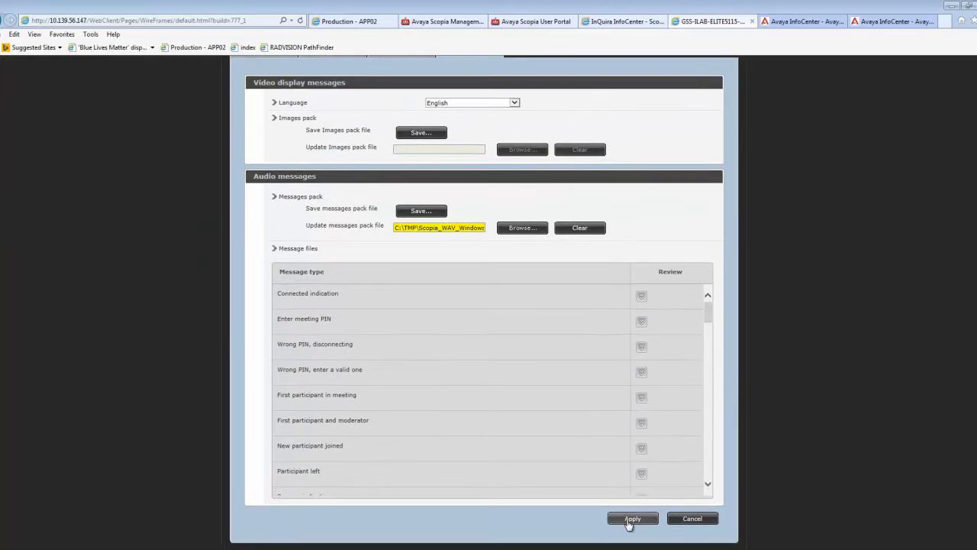
pyautogui.click(624, 520)
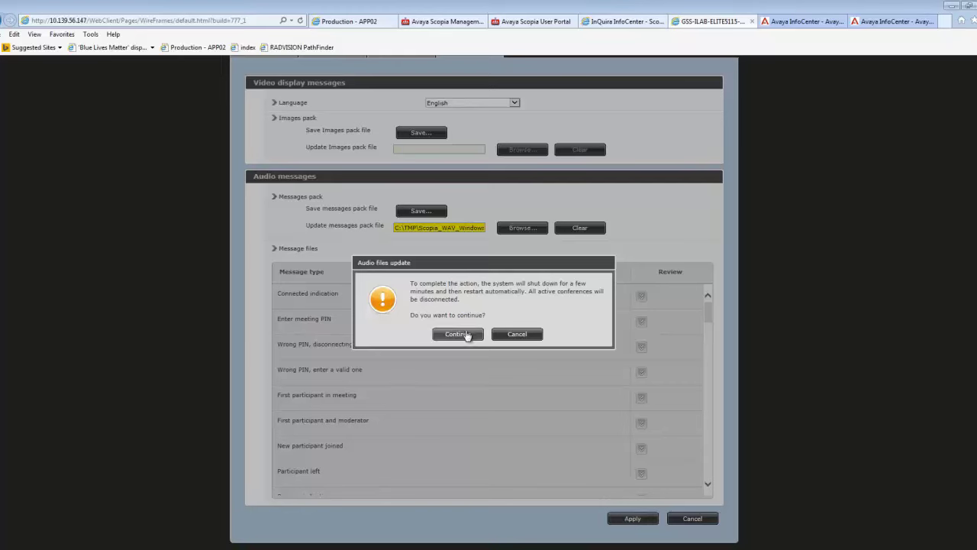
pyautogui.click(464, 336)
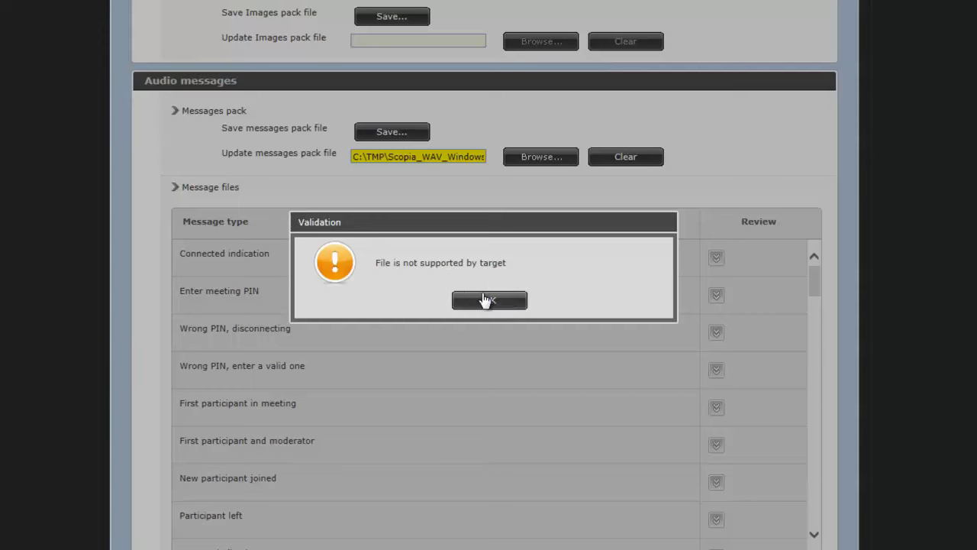
# Dismiss the 'not supported by target' validation error and select the messages pack file field
pyautogui.click(489, 300)
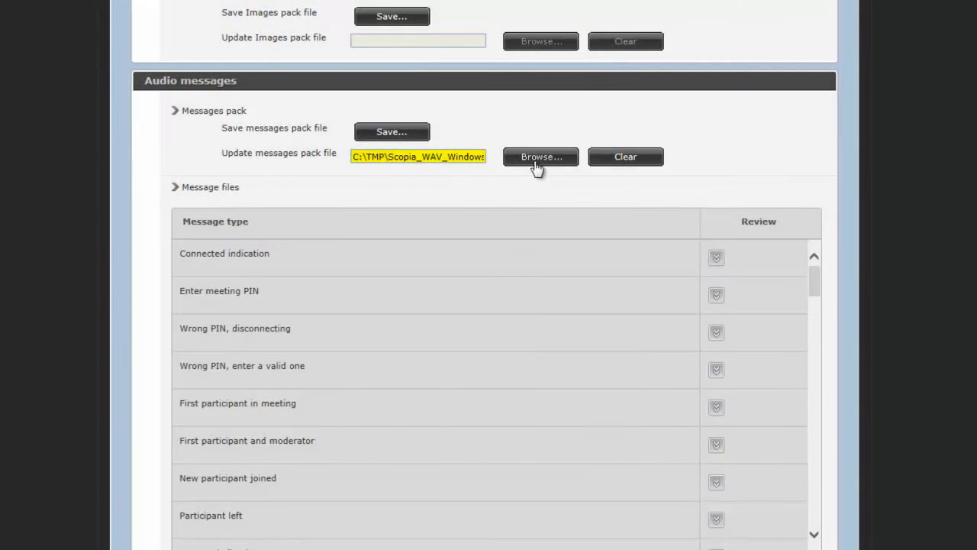
pyautogui.click(439, 156)
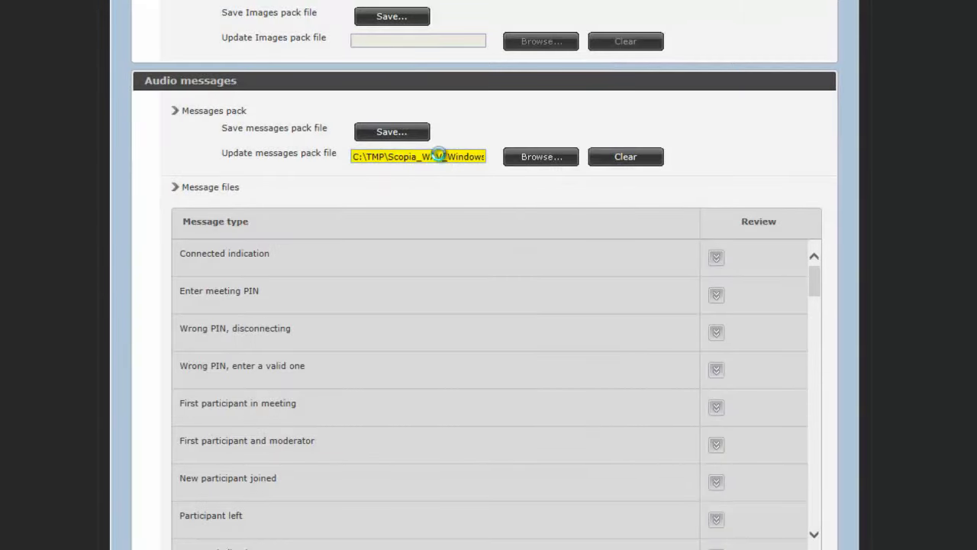